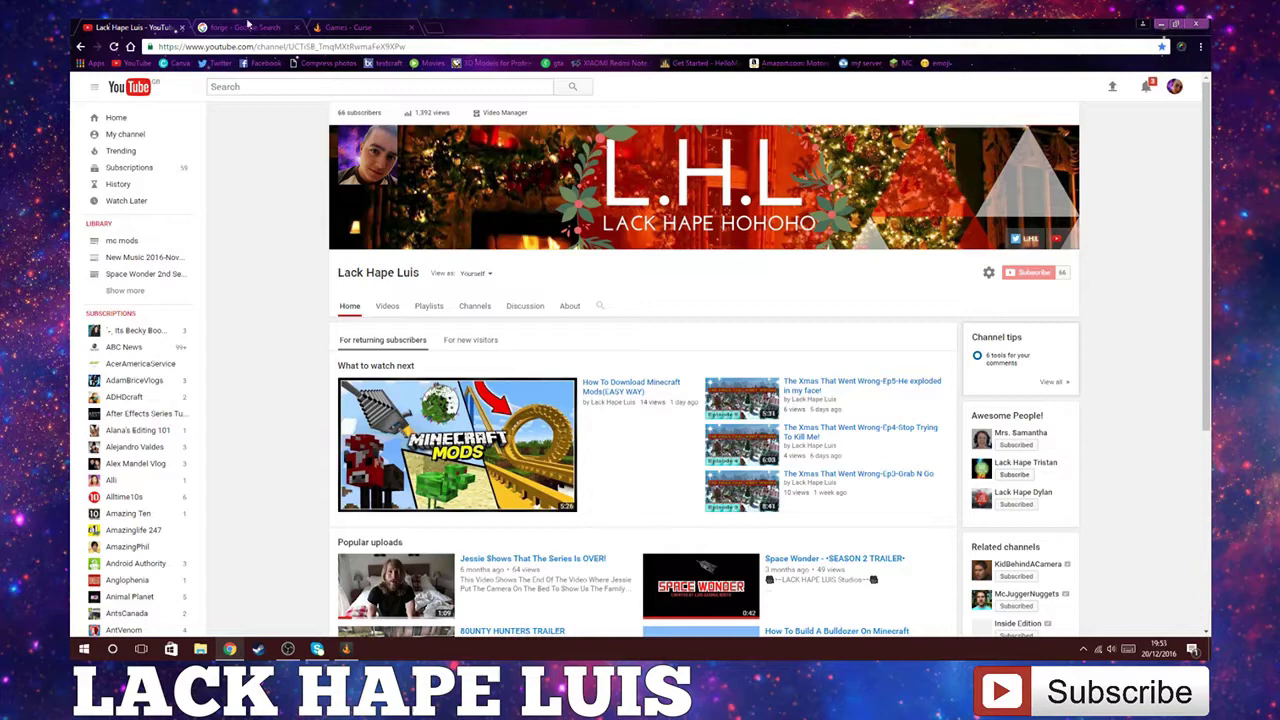
Step: Download and keep the JourneyMap 1.11-5.3.2 jar from CurseForge's Minecraft mods list
left_click(348, 27)
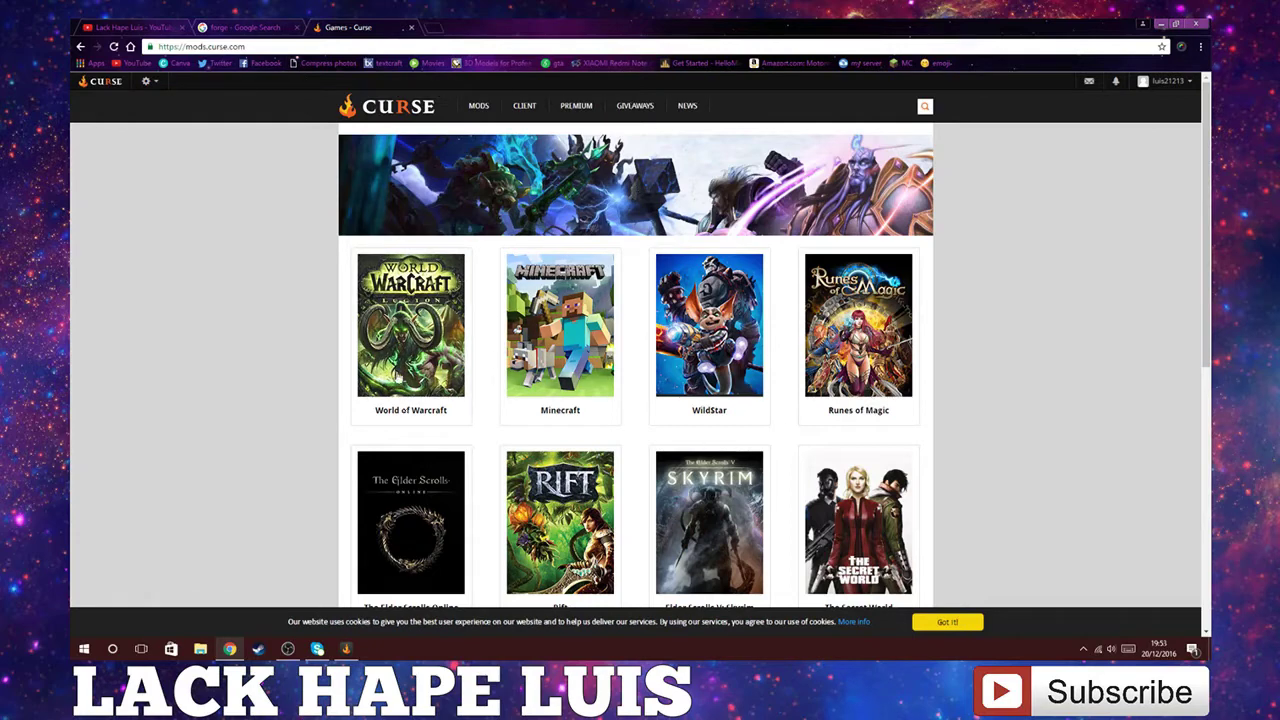
mouse_move(572, 295)
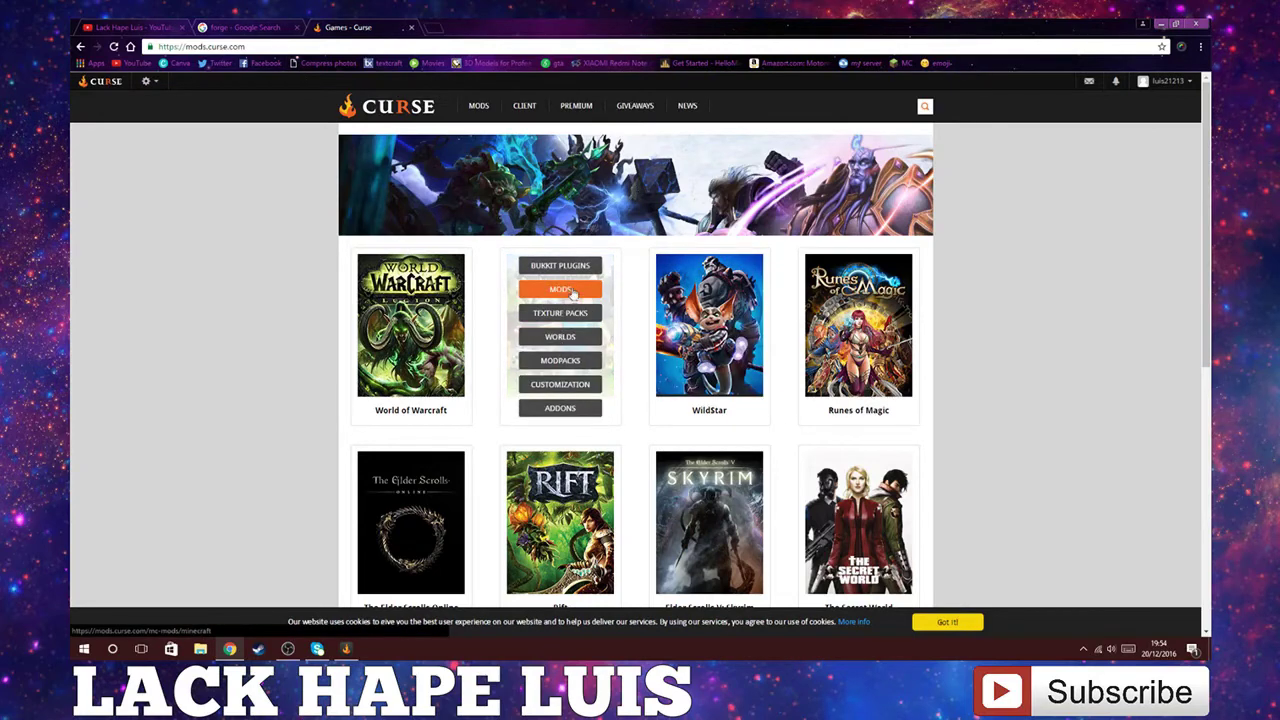
left_click(572, 292)
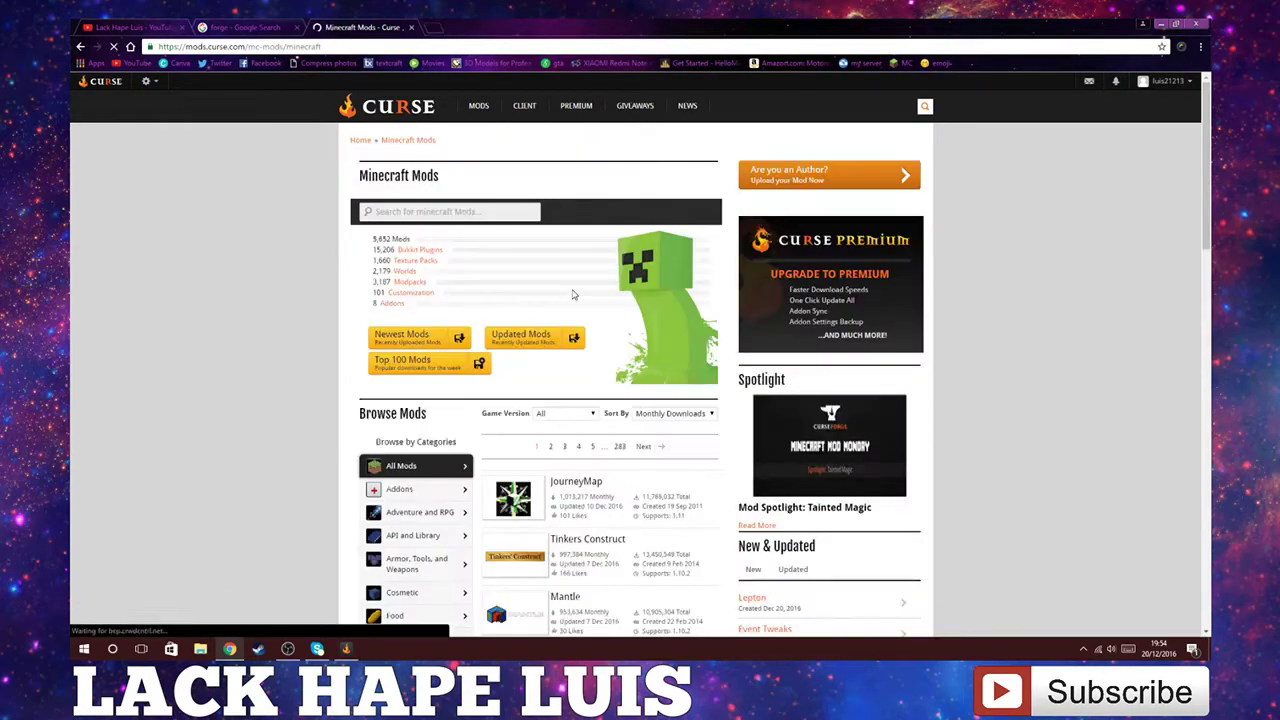
scroll(553, 376, "down", 2)
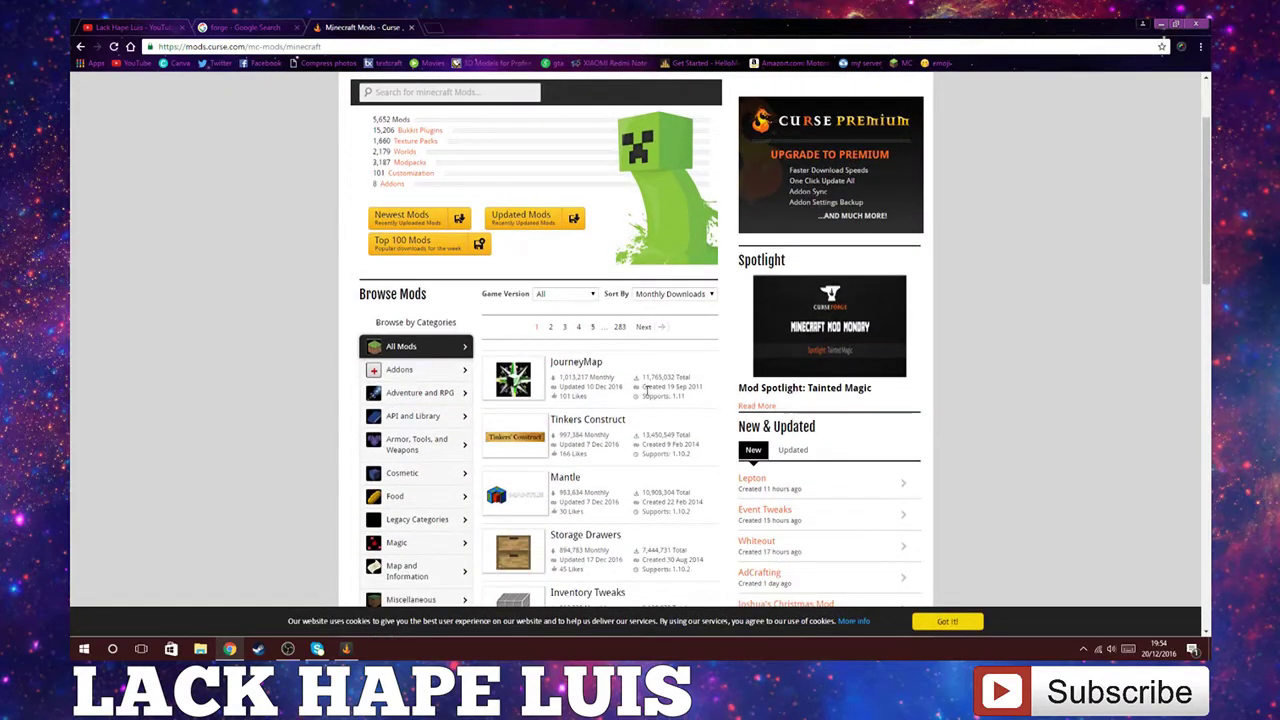
left_click(571, 366)
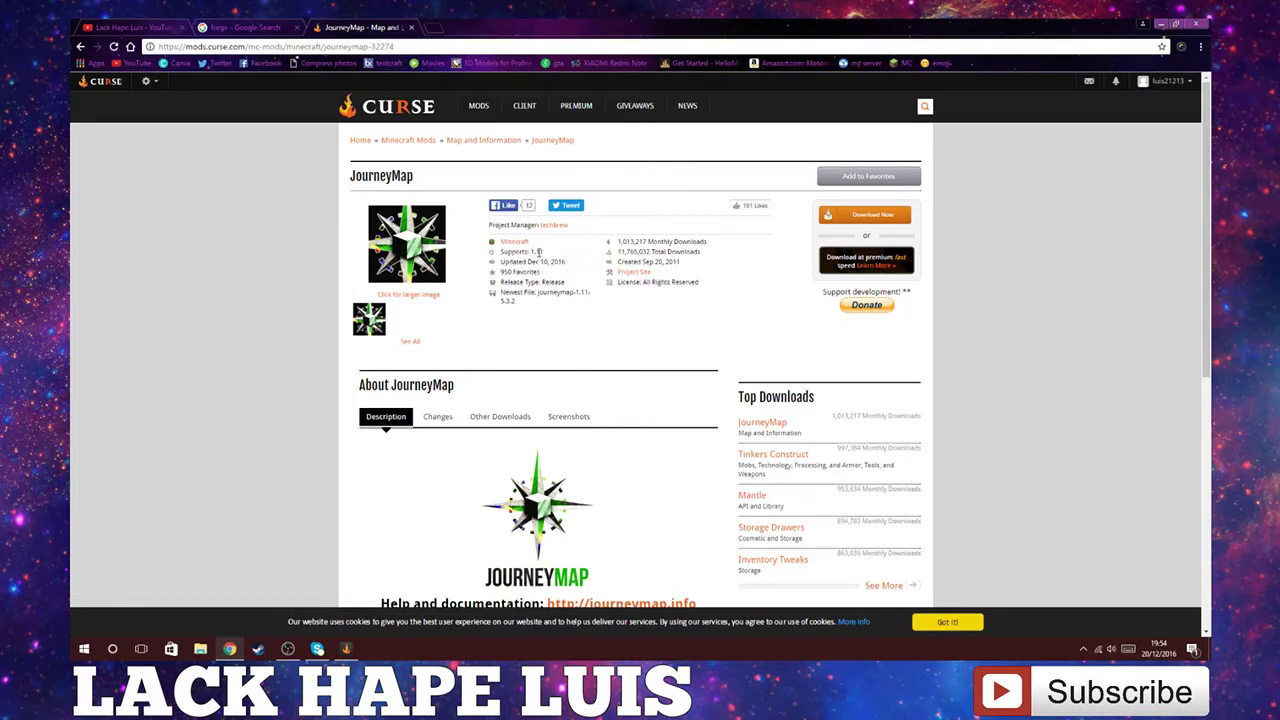
left_click(890, 217)
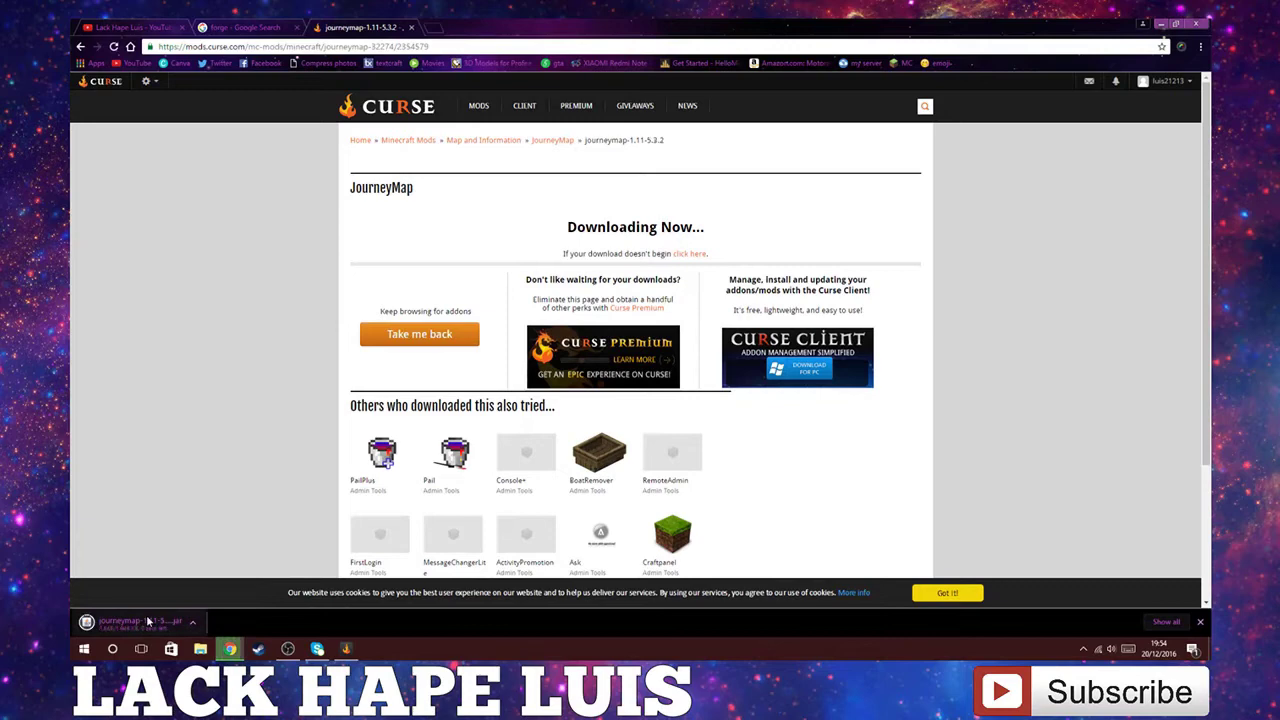
left_click(282, 621)
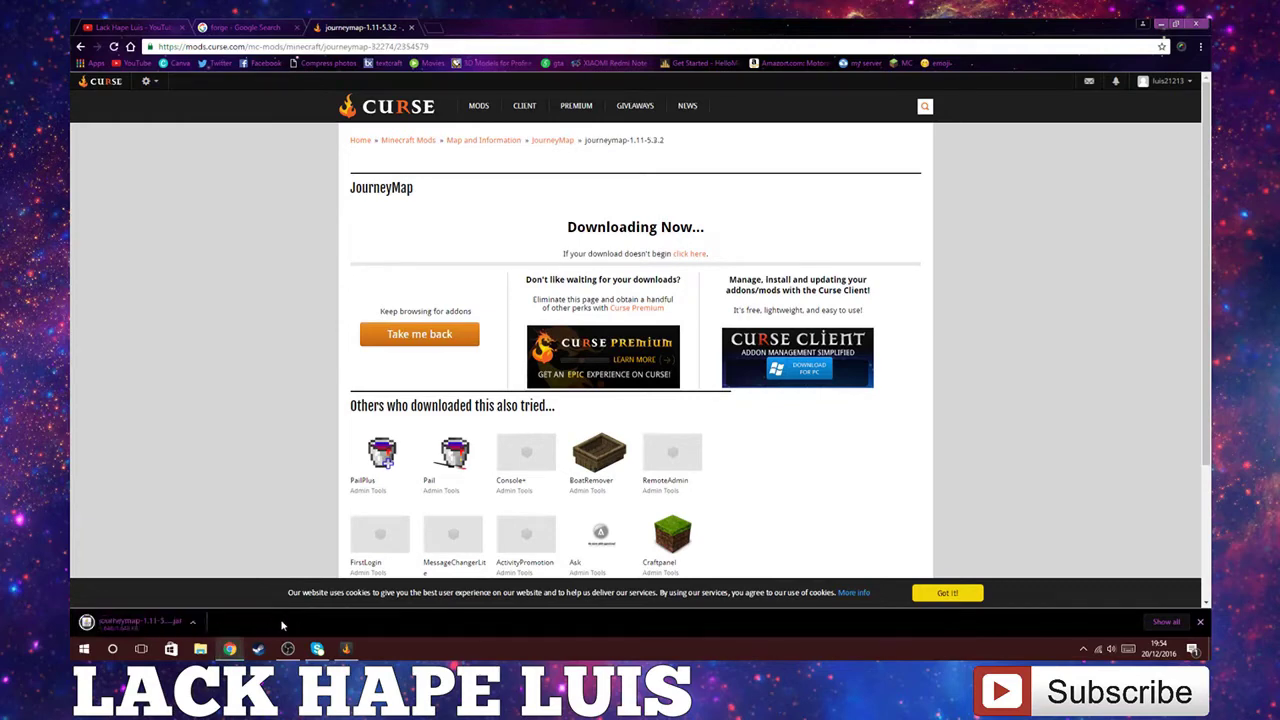
left_click(257, 28)
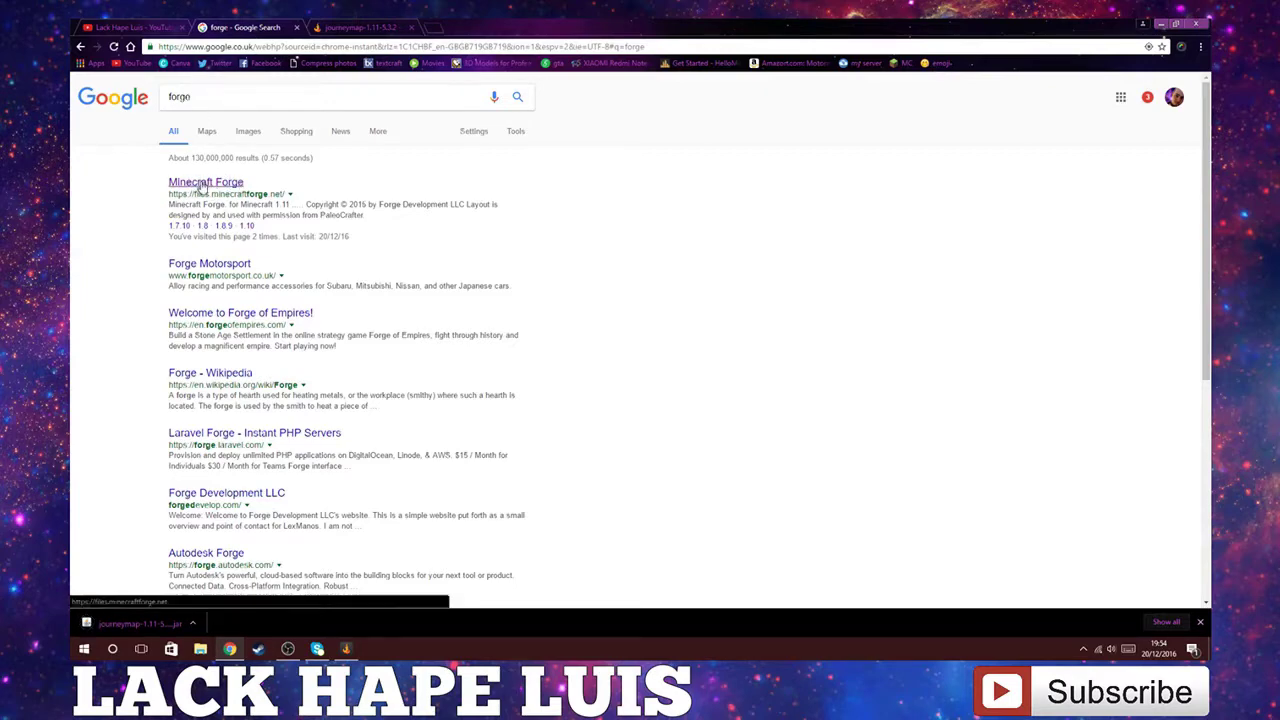
Step: Download the recommended Forge 1.11-13.19.1.2189 installer past the adfoc.us ad and keep it
left_click(203, 186)
mouse_move(516, 426)
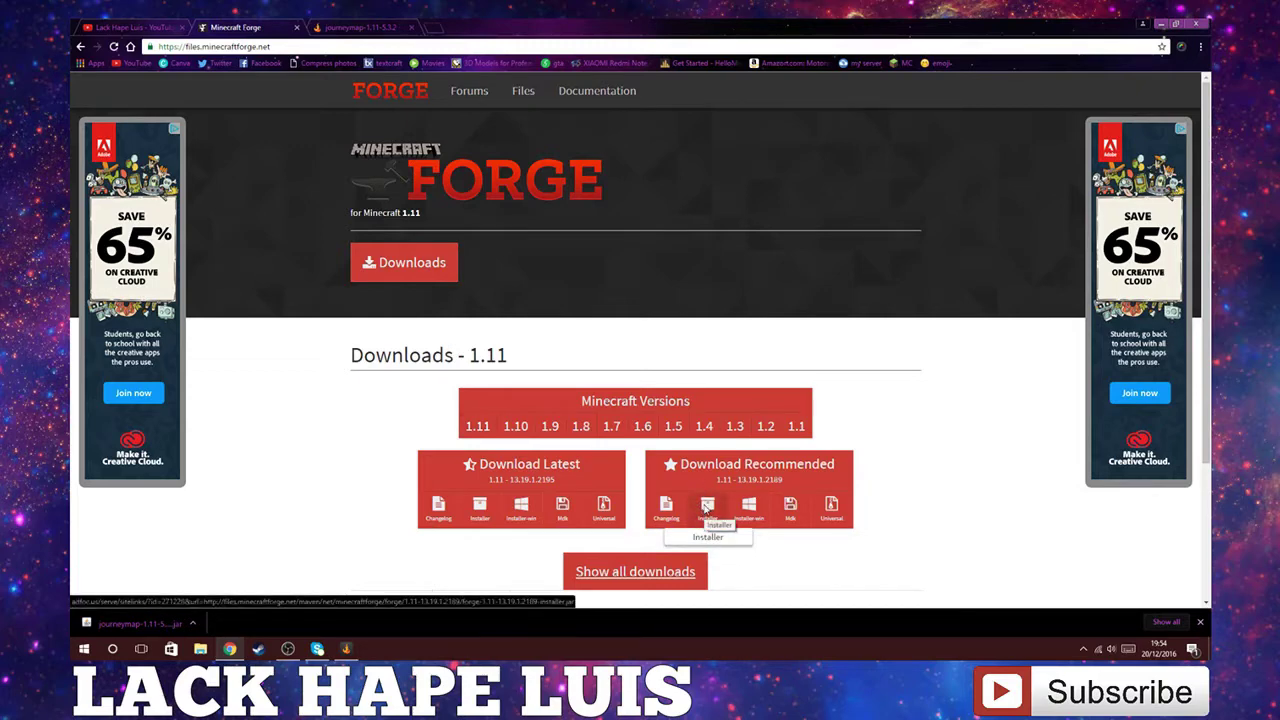
left_click(706, 508)
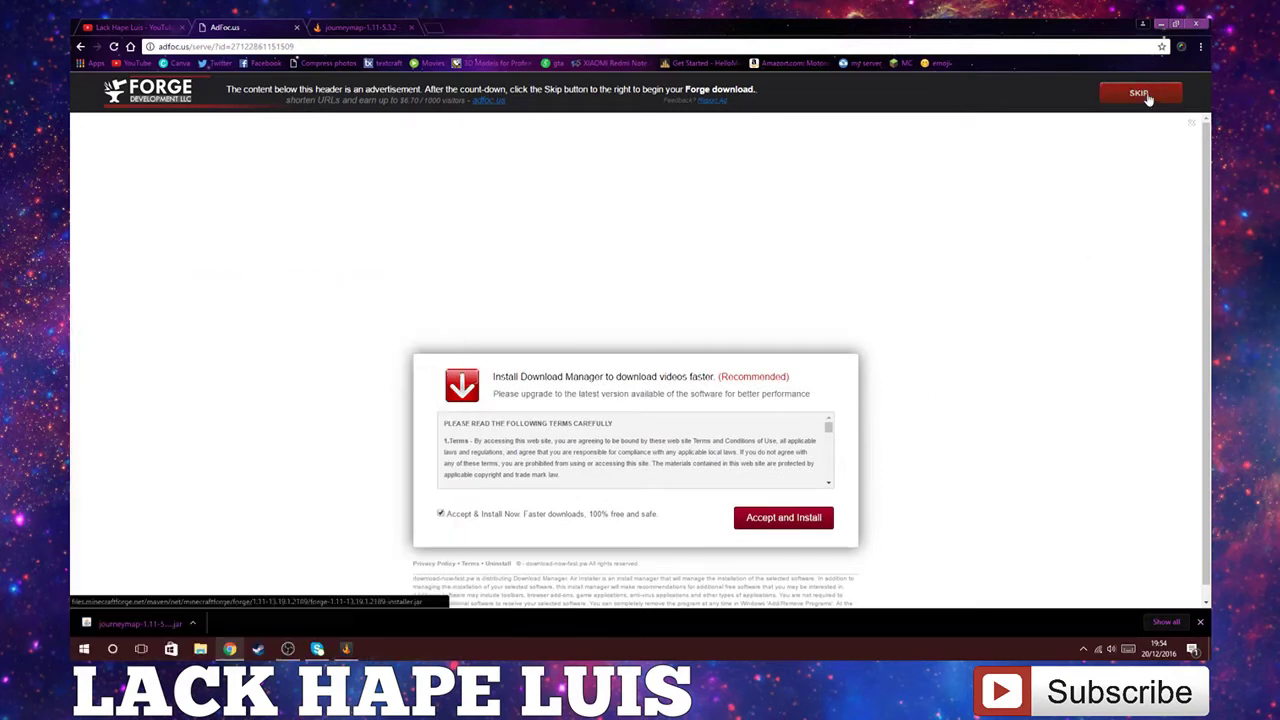
left_click(1153, 96)
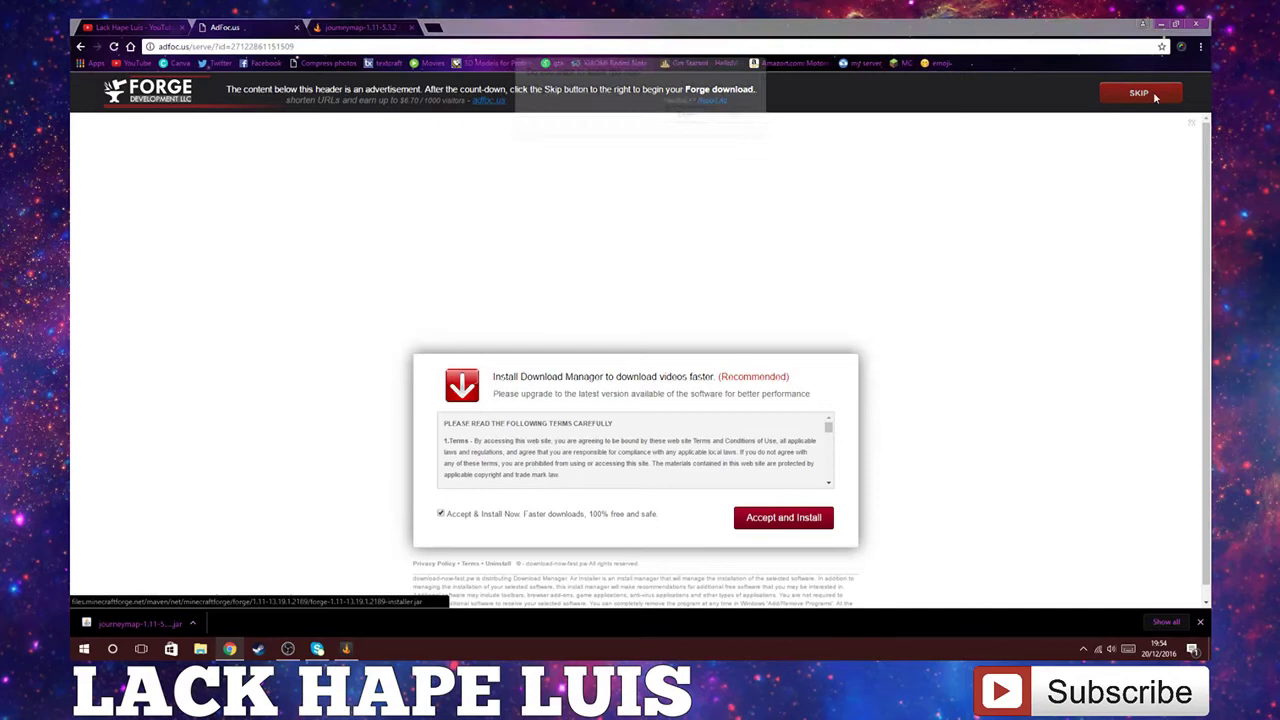
left_click(687, 117)
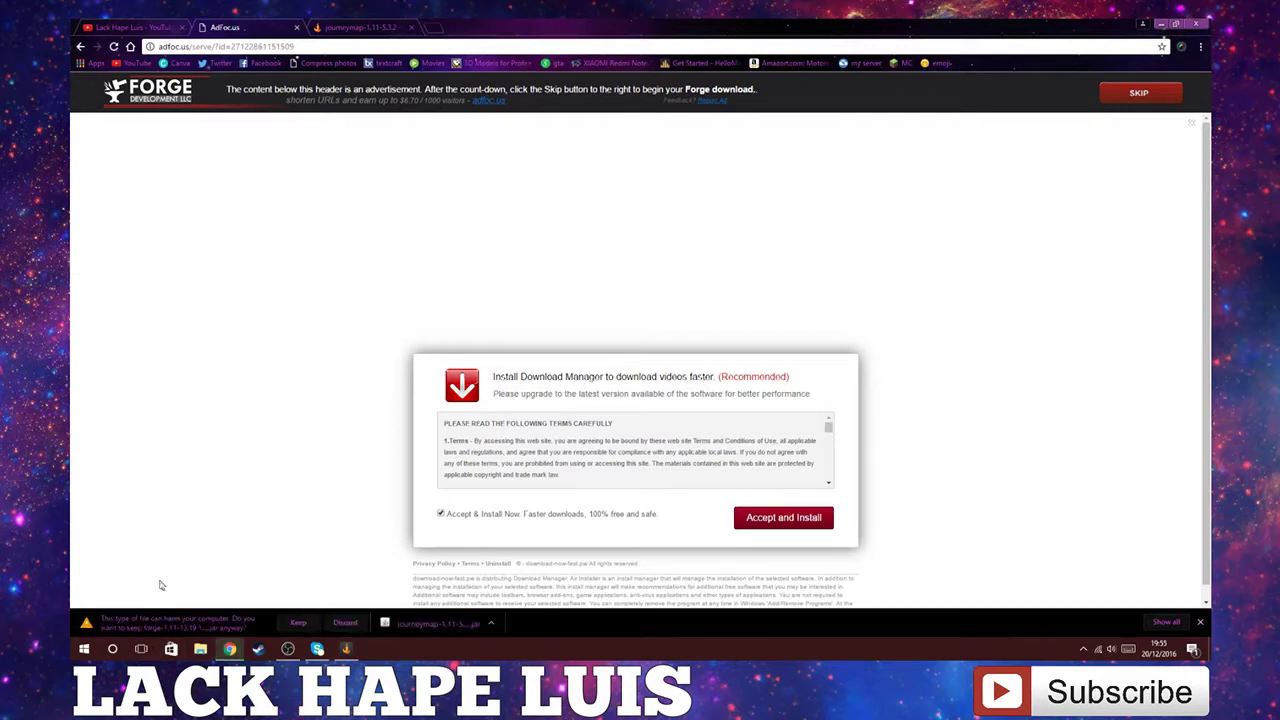
left_click(297, 623)
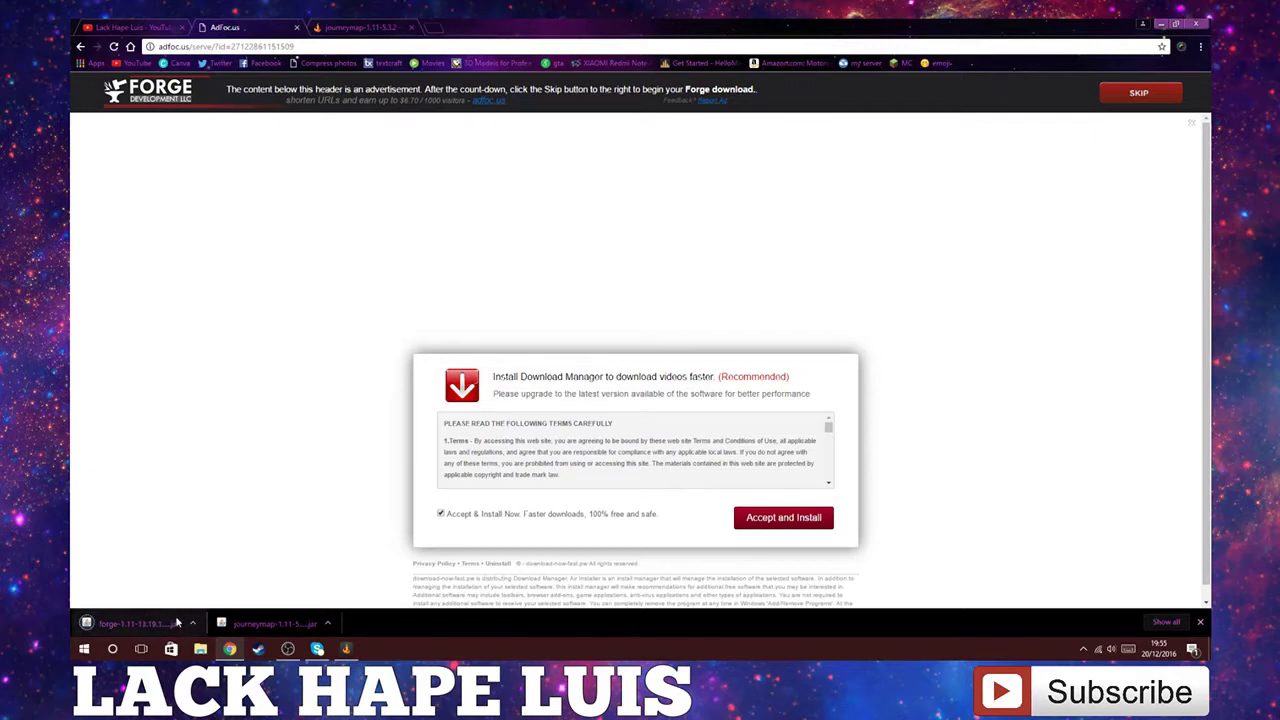
Step: Run the downloaded Forge jar to install the 1.11-13.19.1.2189 client and confirm completion
left_click(178, 621)
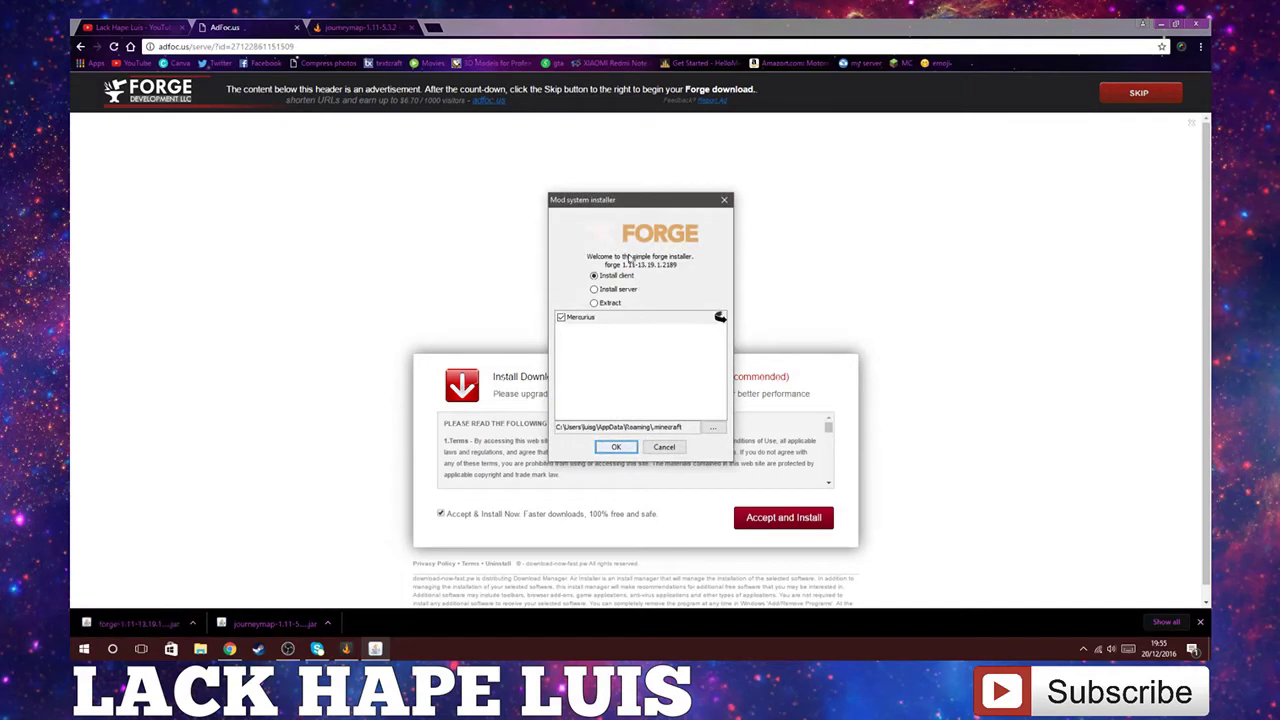
left_click(616, 448)
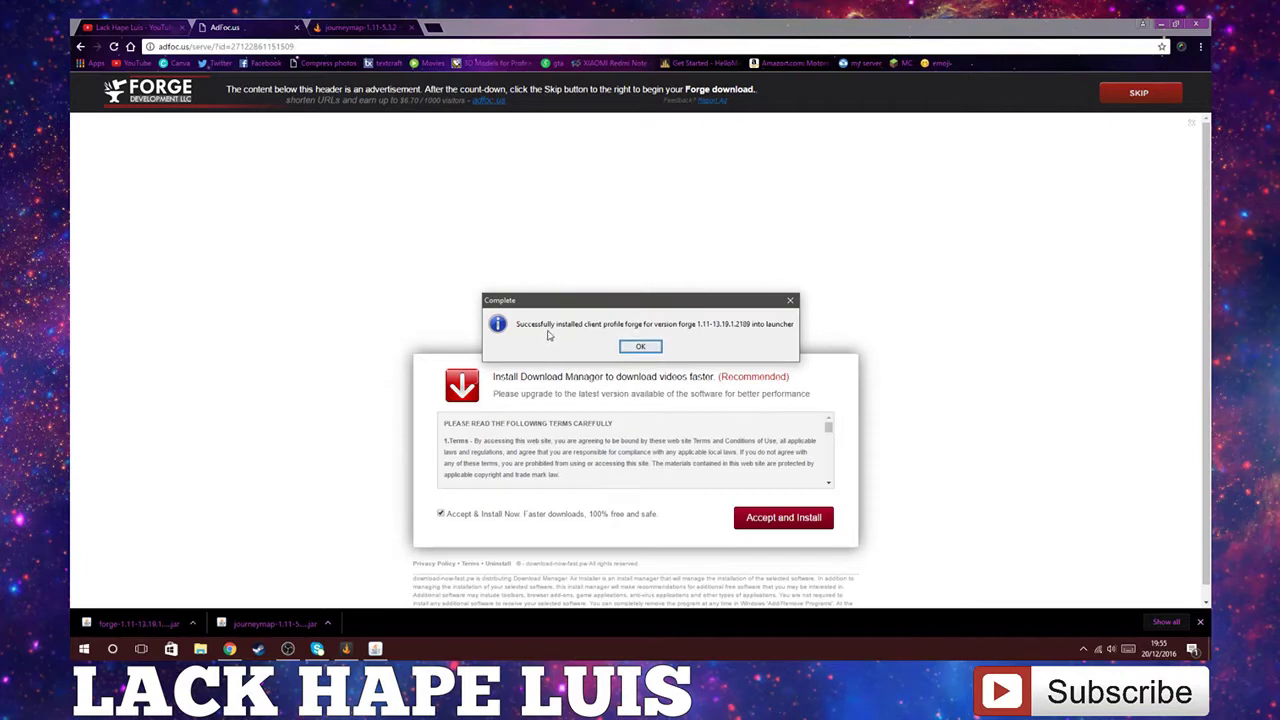
left_click(640, 347)
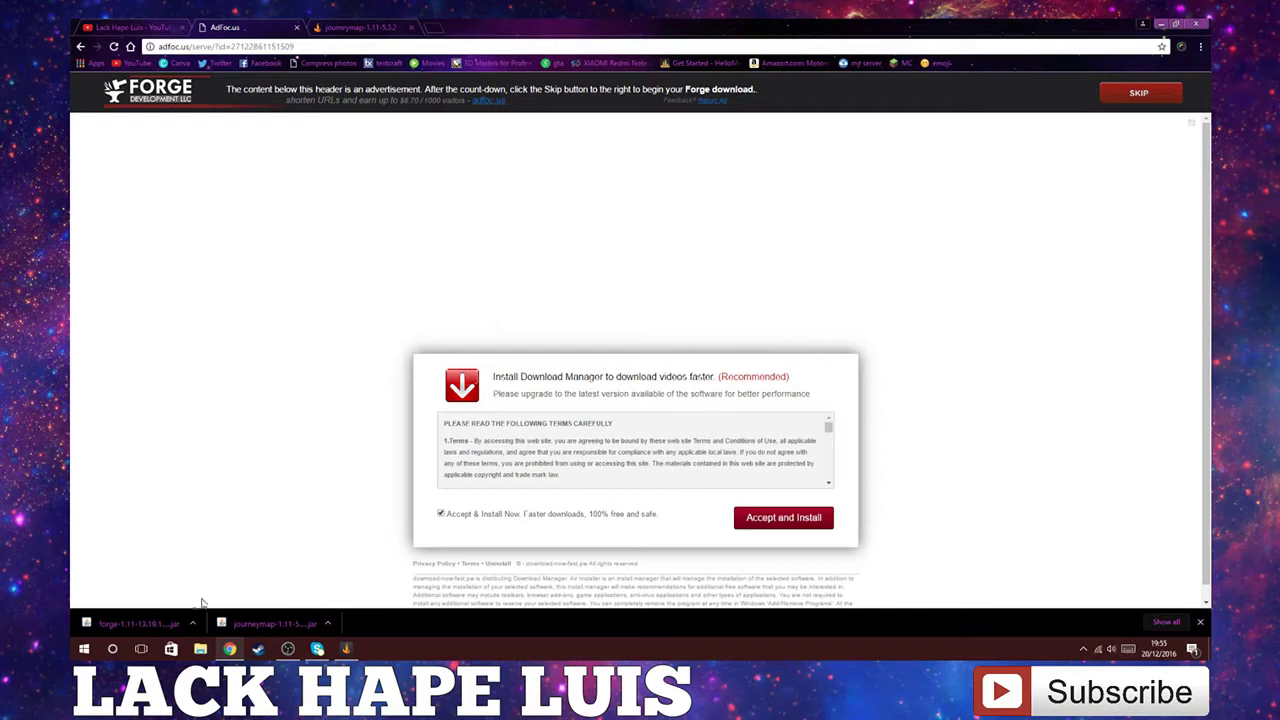
Step: Search %appdata% from the taskbar to open the Roaming folder in File Explorer
left_click(113, 650)
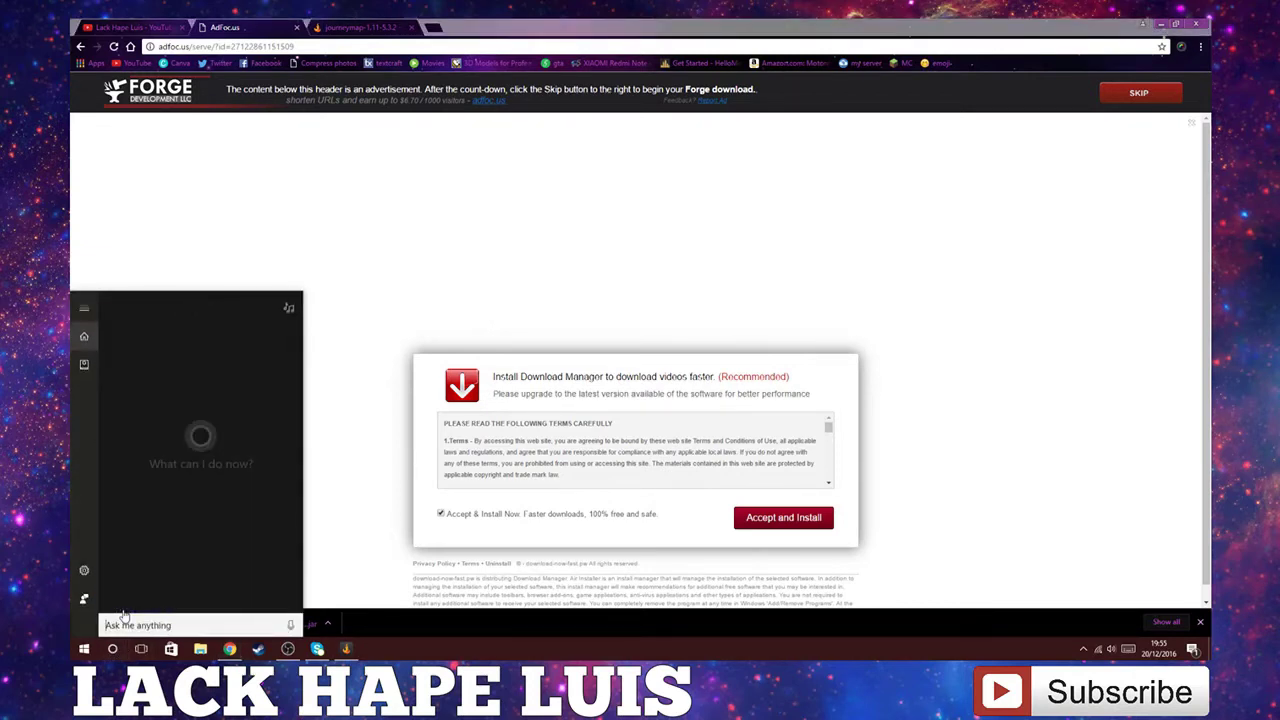
type("%")
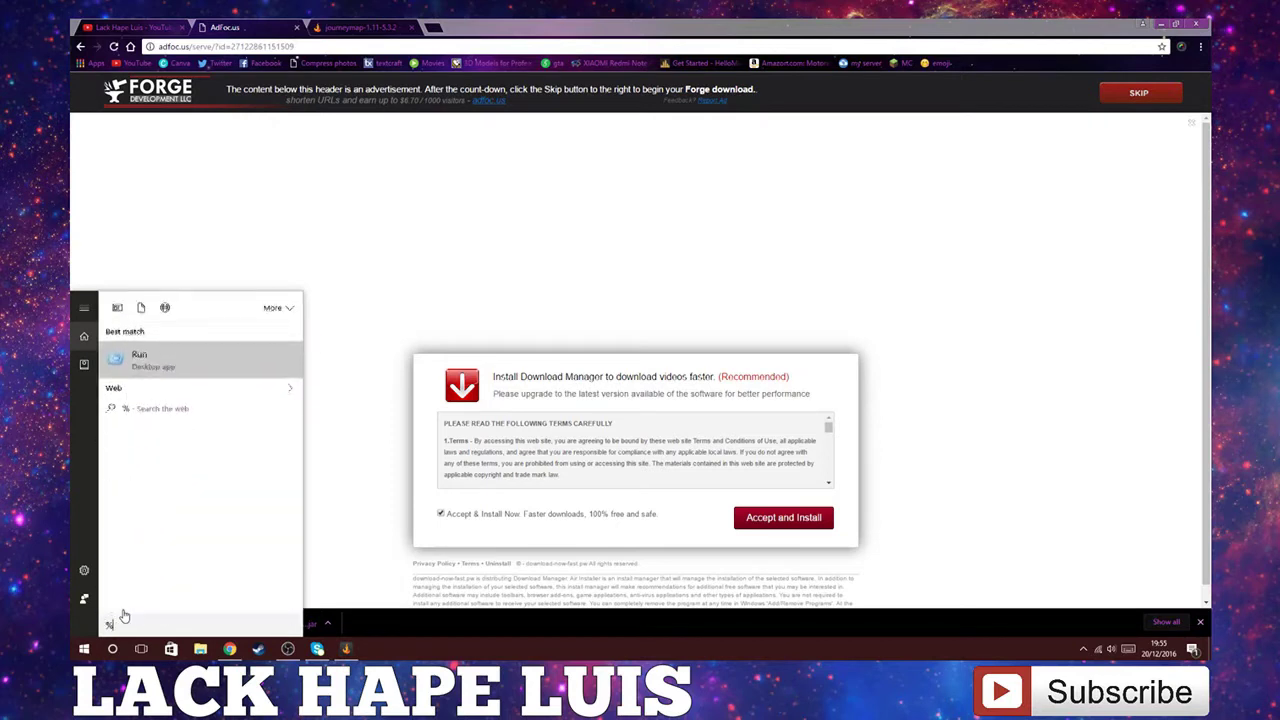
type("a")
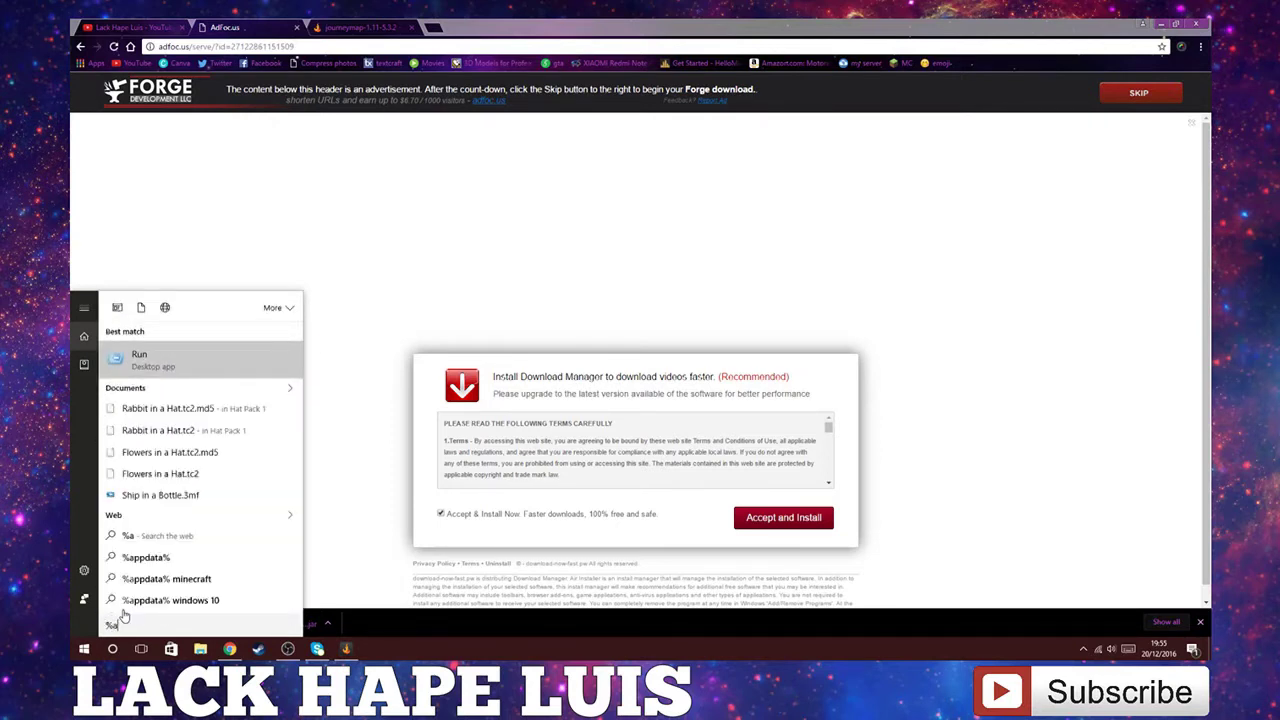
type("ppdata")
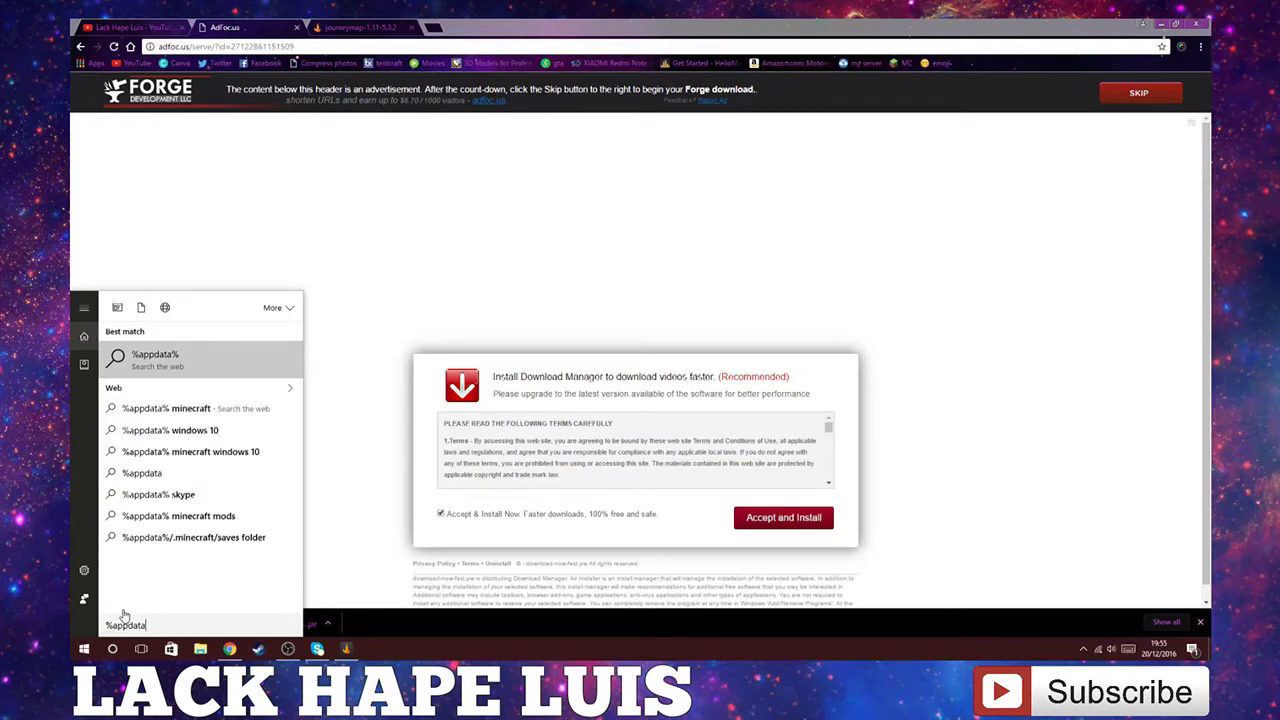
type("%")
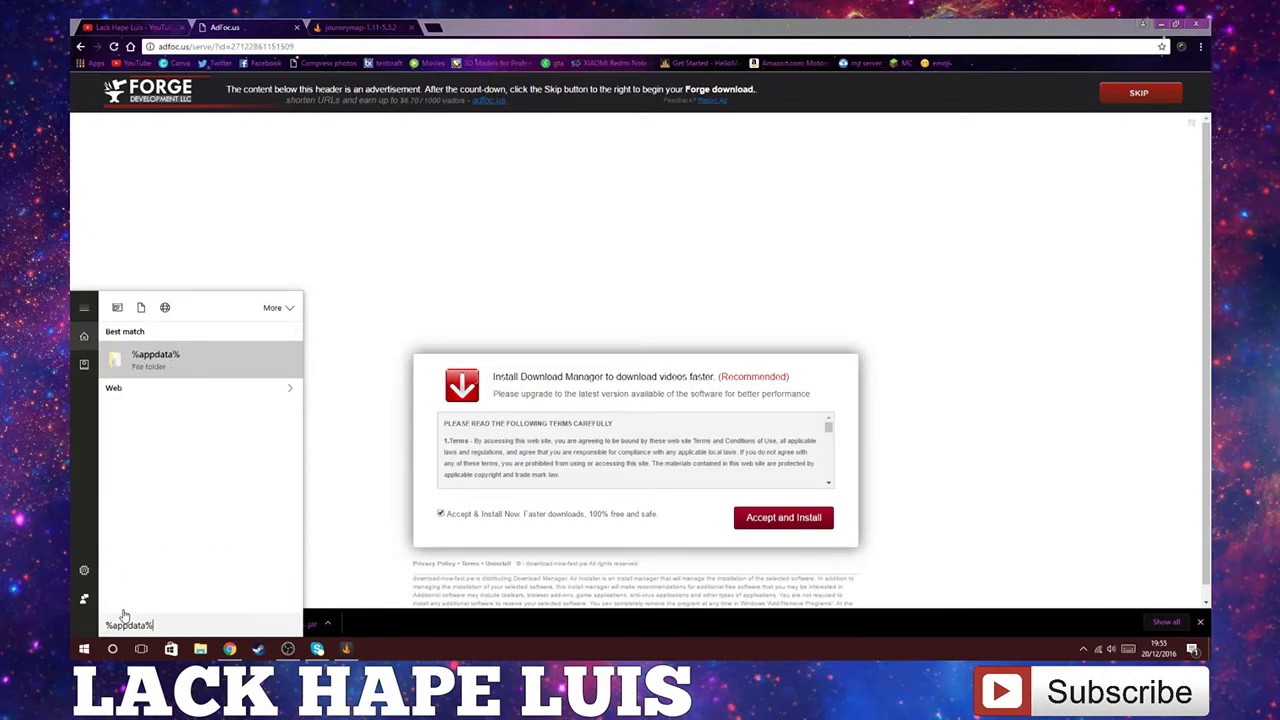
key("Return")
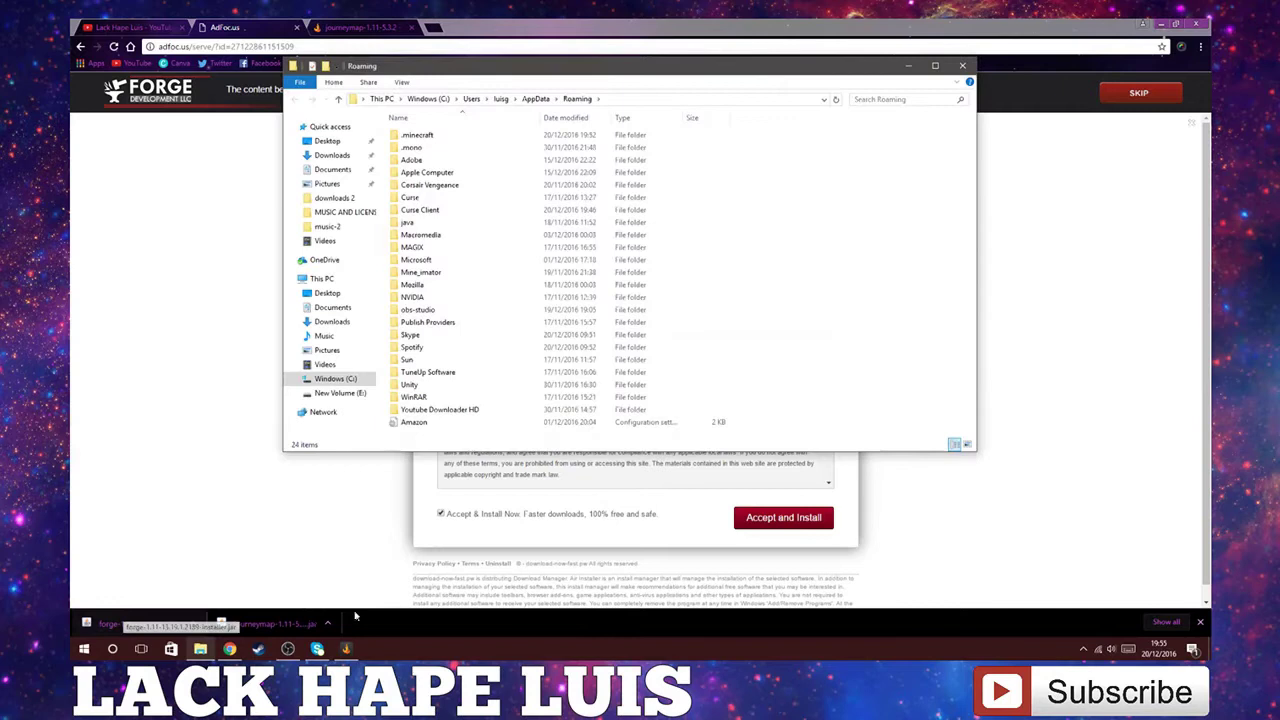
Step: Drag the journeymap-1.11-5.3.2 jar from Chrome's download bar into .minecraft\mods
double_click(444, 135)
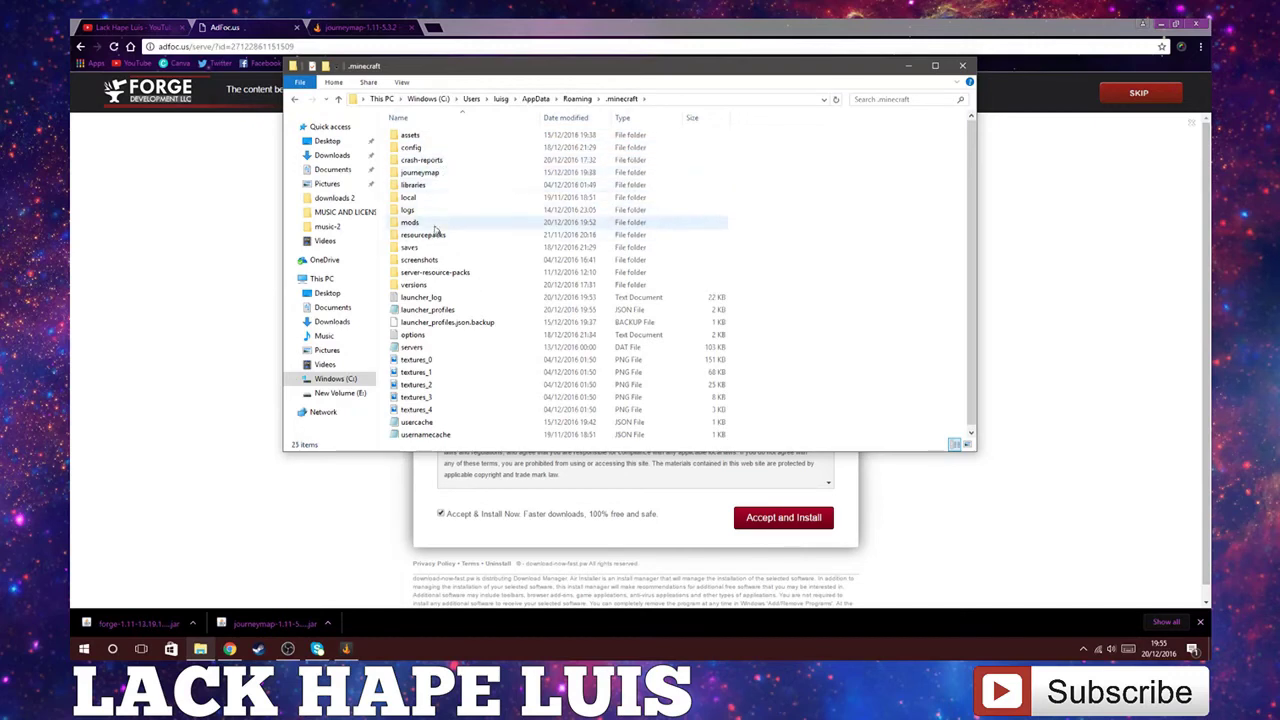
double_click(435, 224)
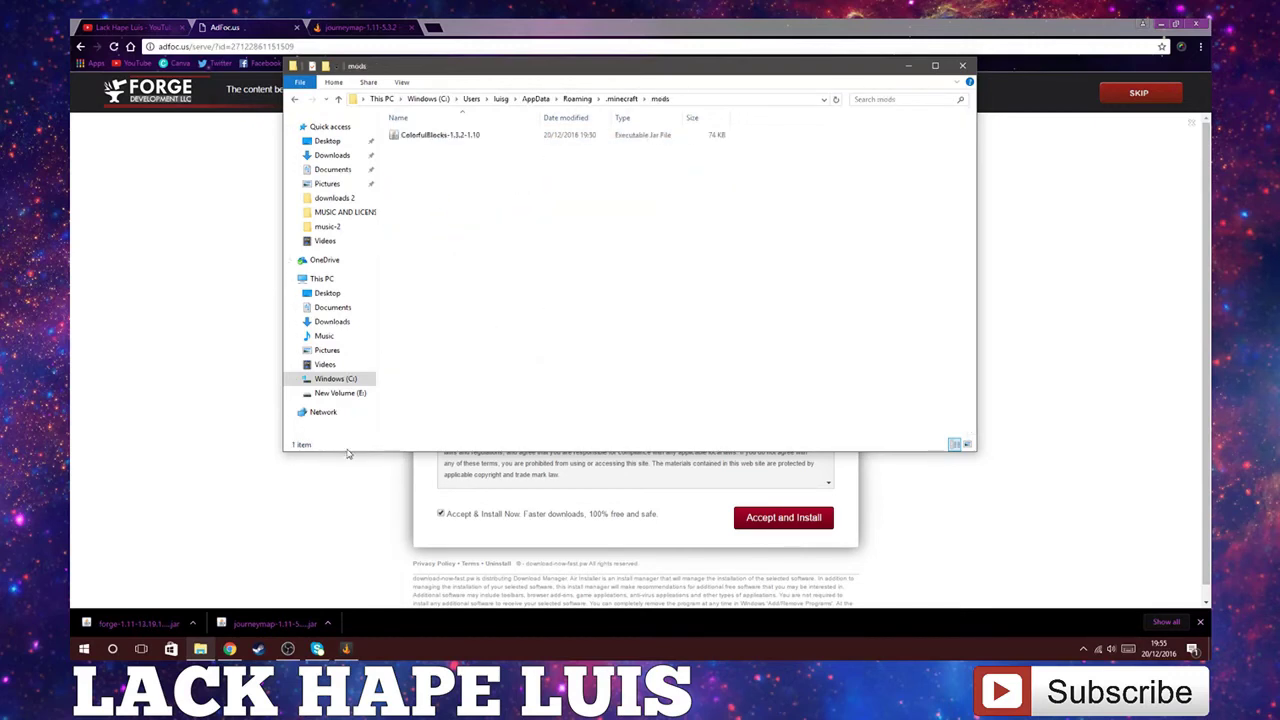
left_click(258, 626)
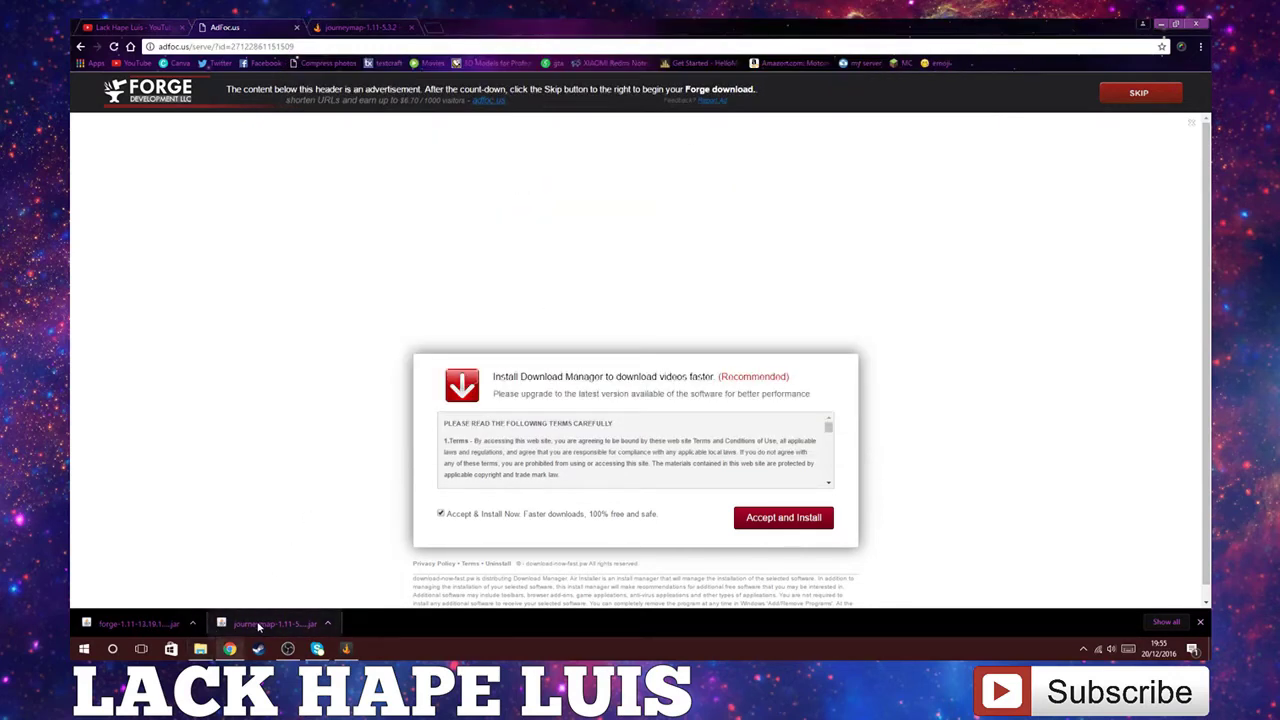
mouse_move(258, 626)
left_mouse_down()
mouse_move(345, 470)
mouse_move(205, 650)
mouse_move(525, 292)
left_mouse_up()
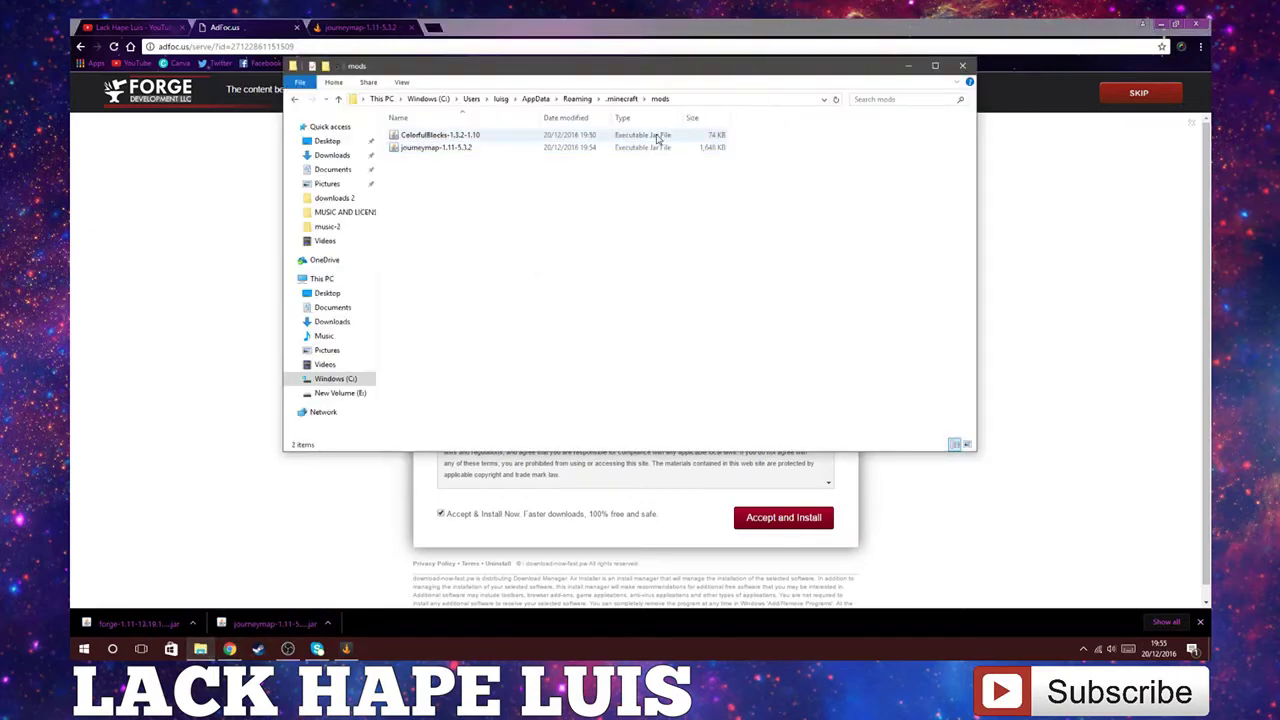
Step: Delete the old ColorfulBlocks jar and minimize Explorer and Chrome to show the desktop
left_click(657, 135)
key("Delete")
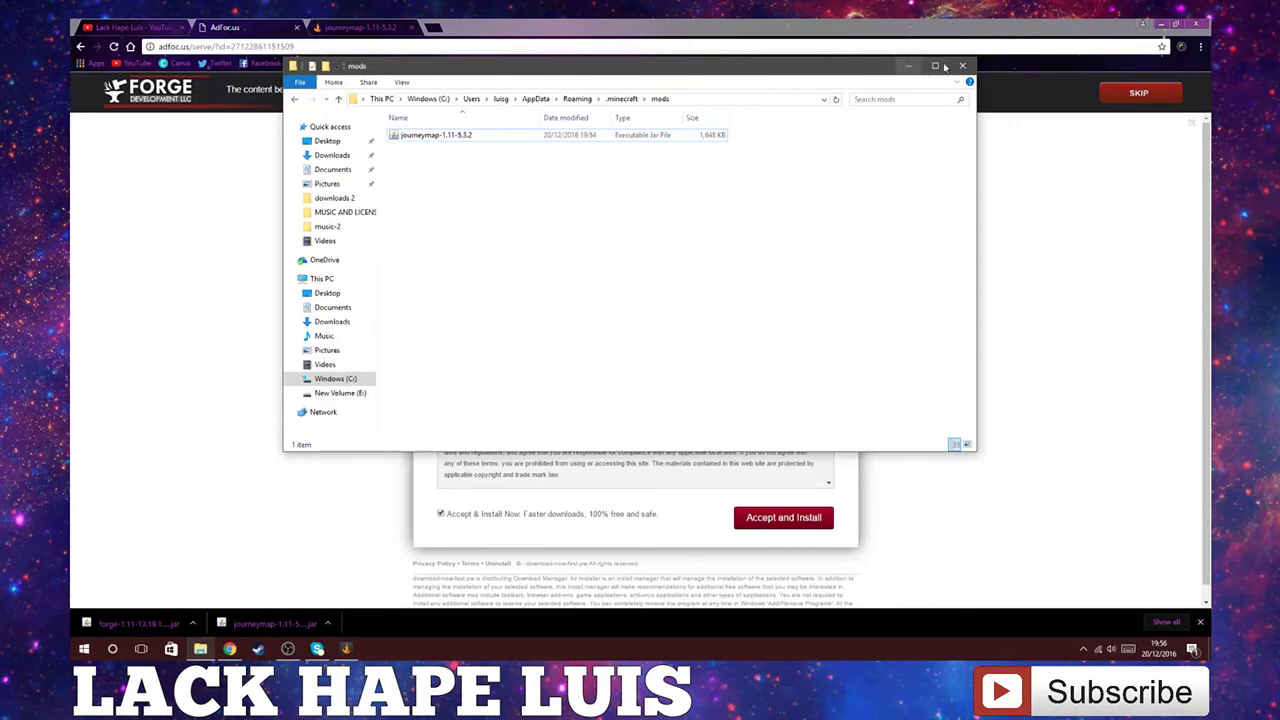
left_click(909, 66)
left_click(1160, 22)
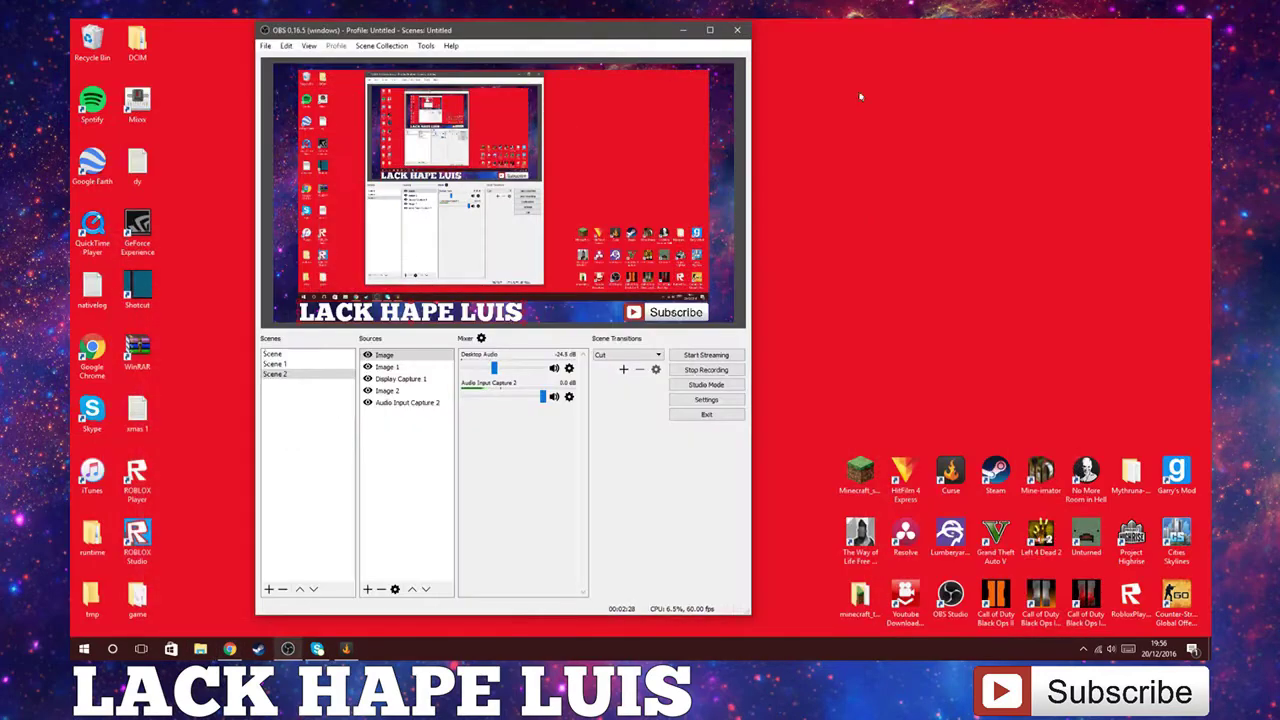
Step: Minimize OBS and start the Minecraft Launcher from its desktop shortcut
left_click(682, 31)
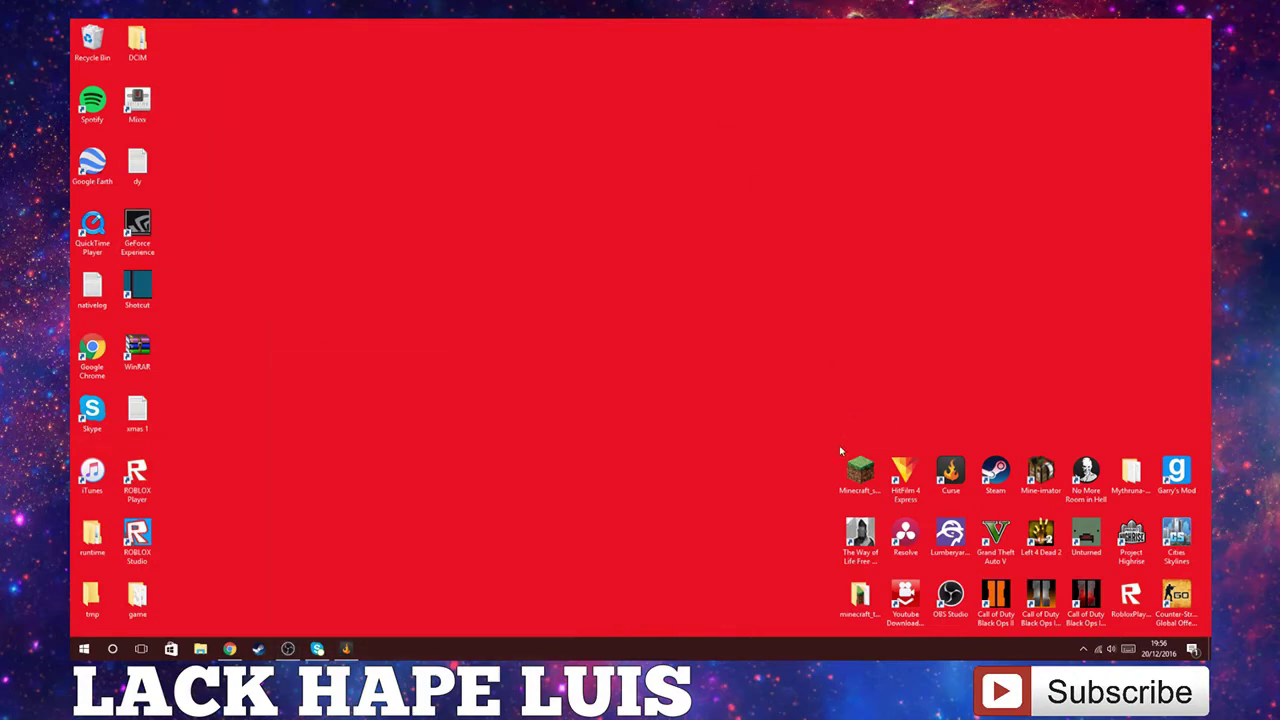
double_click(858, 478)
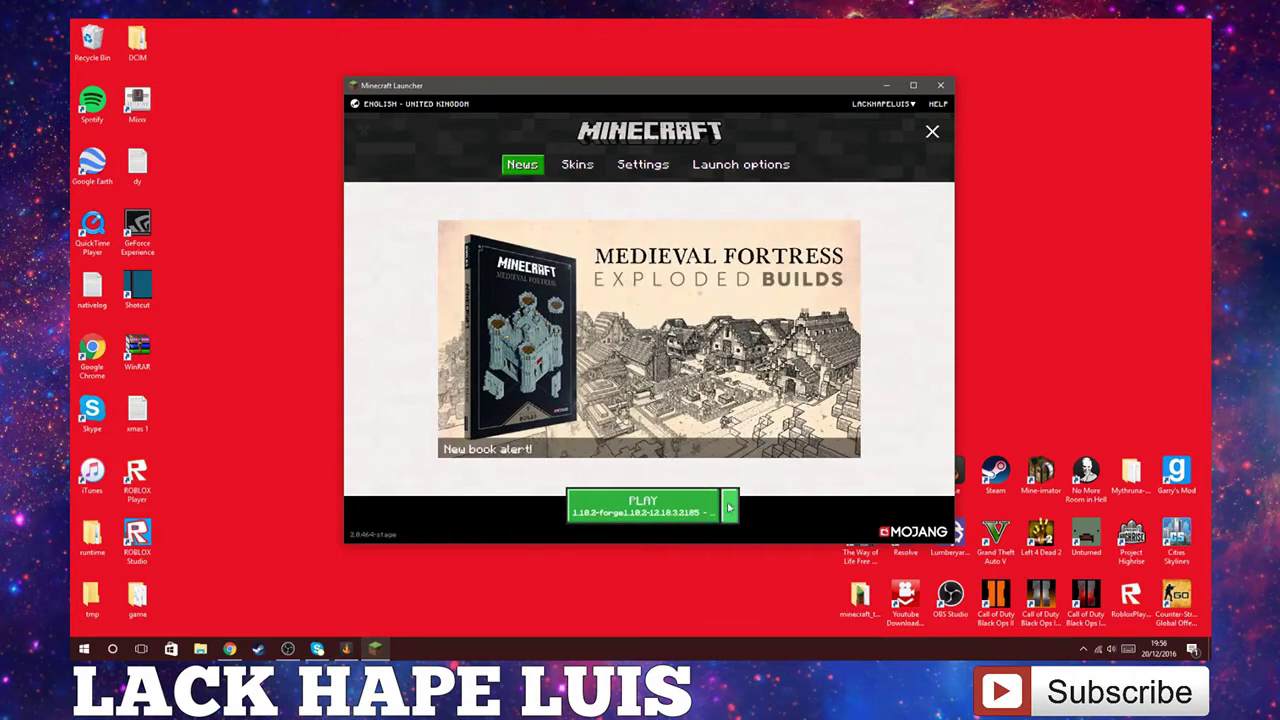
Step: Choose the 1.11-forge profile and launch the game to the title screen with 5 mods
left_click(732, 509)
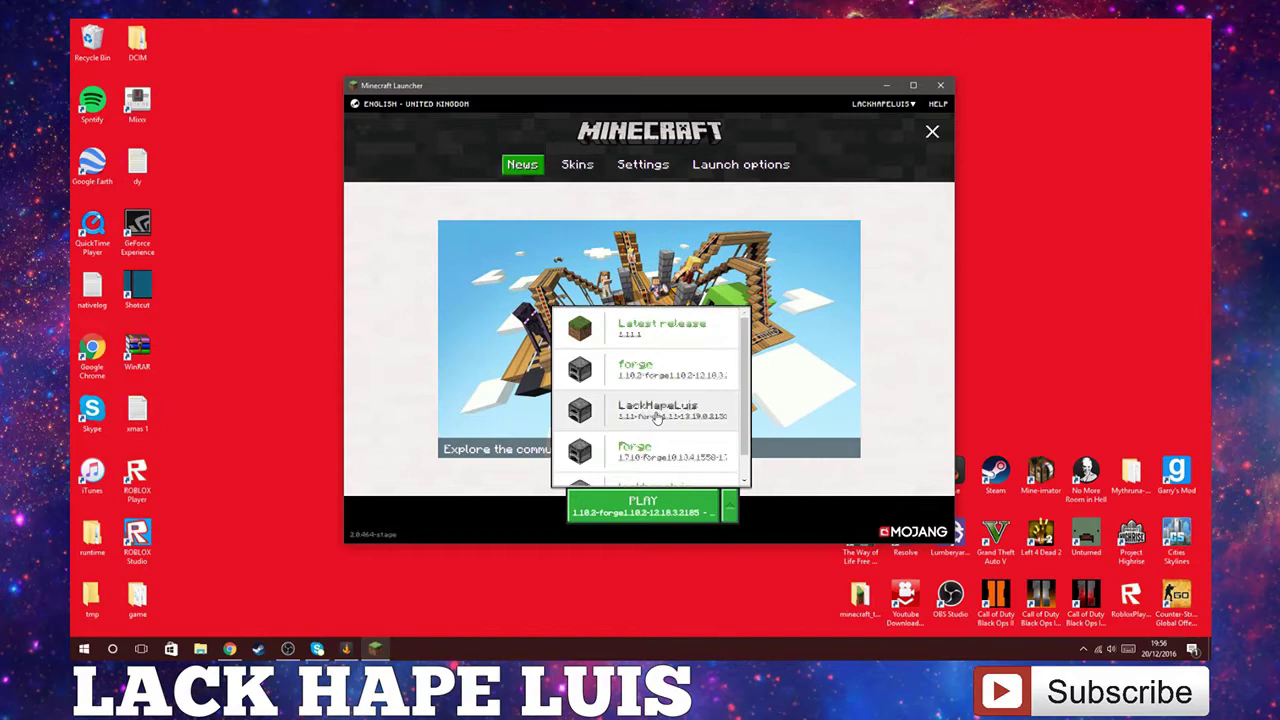
left_click(650, 424)
left_click(667, 502)
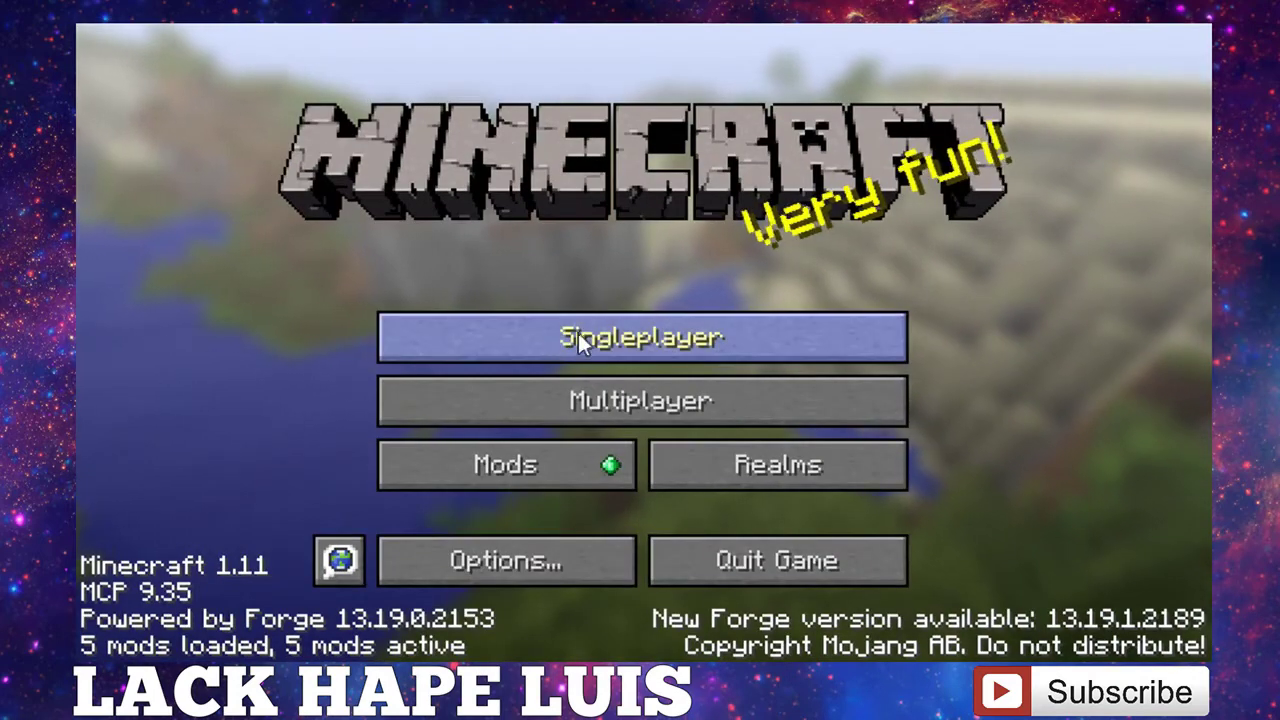
Step: Load the Springfield singleplayer world and switch between hotbar slots 6 and 7
left_click(578, 333)
left_click(514, 132)
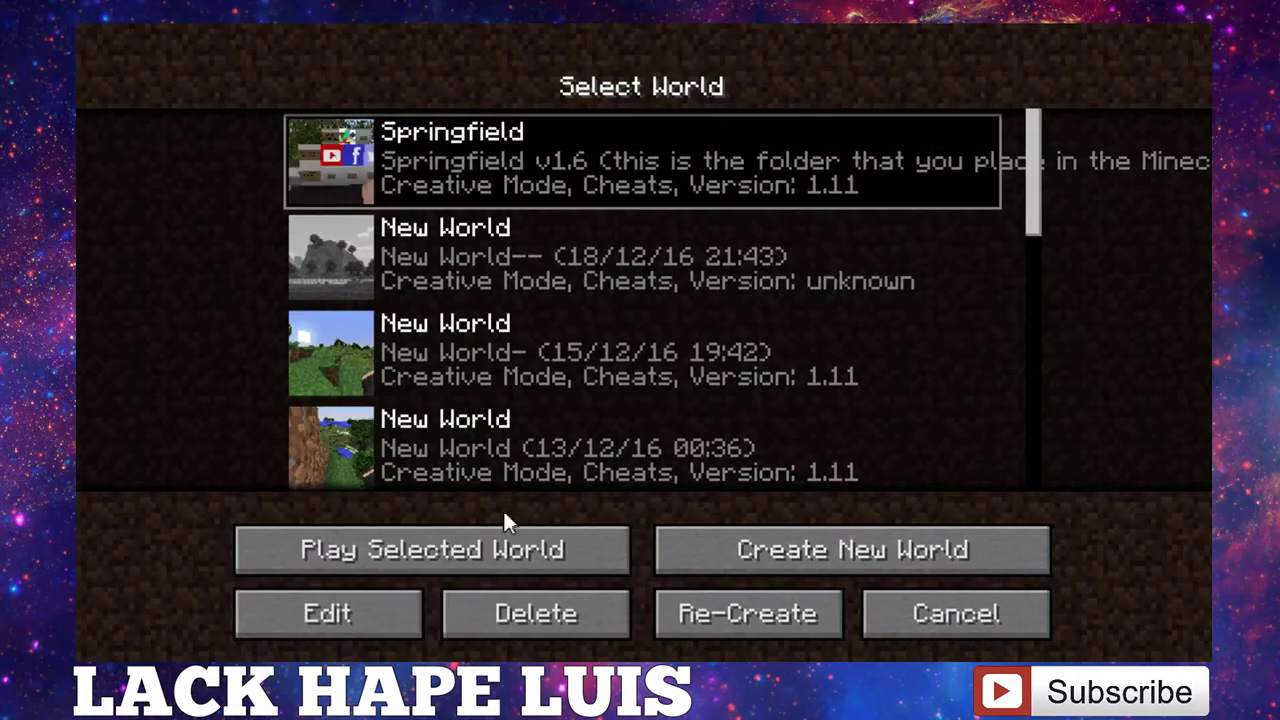
left_click(501, 562)
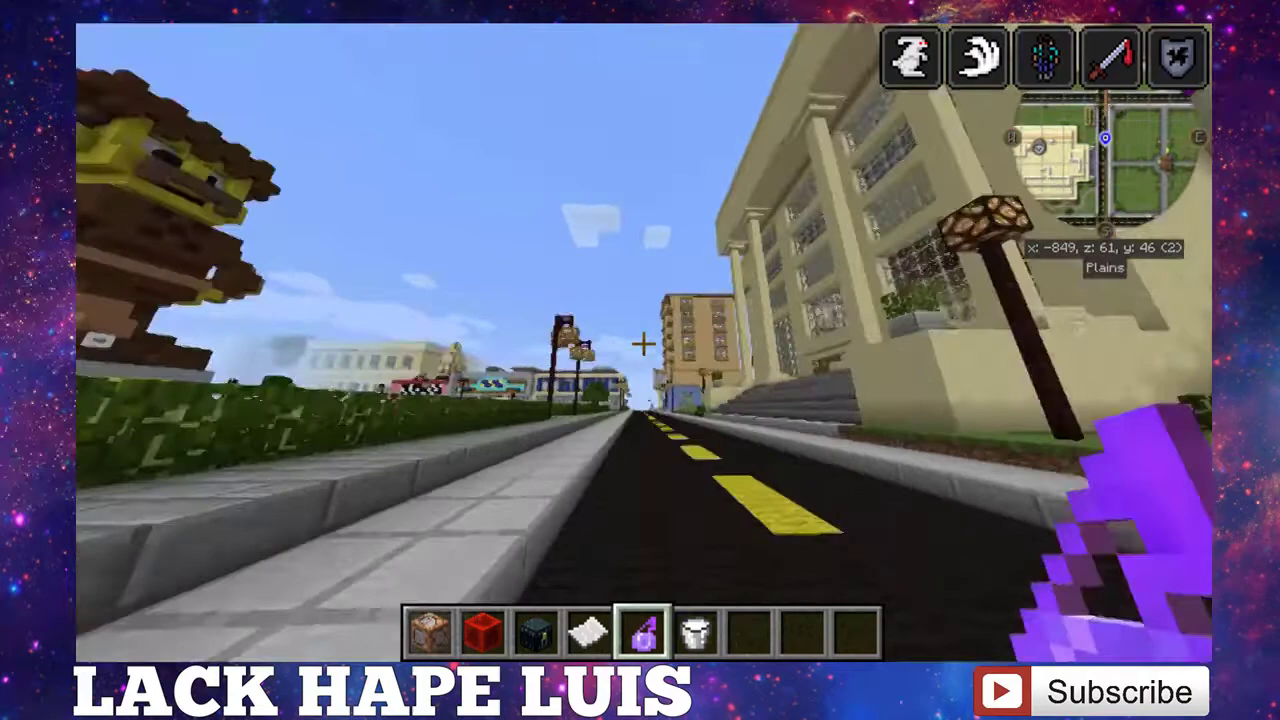
key("6")
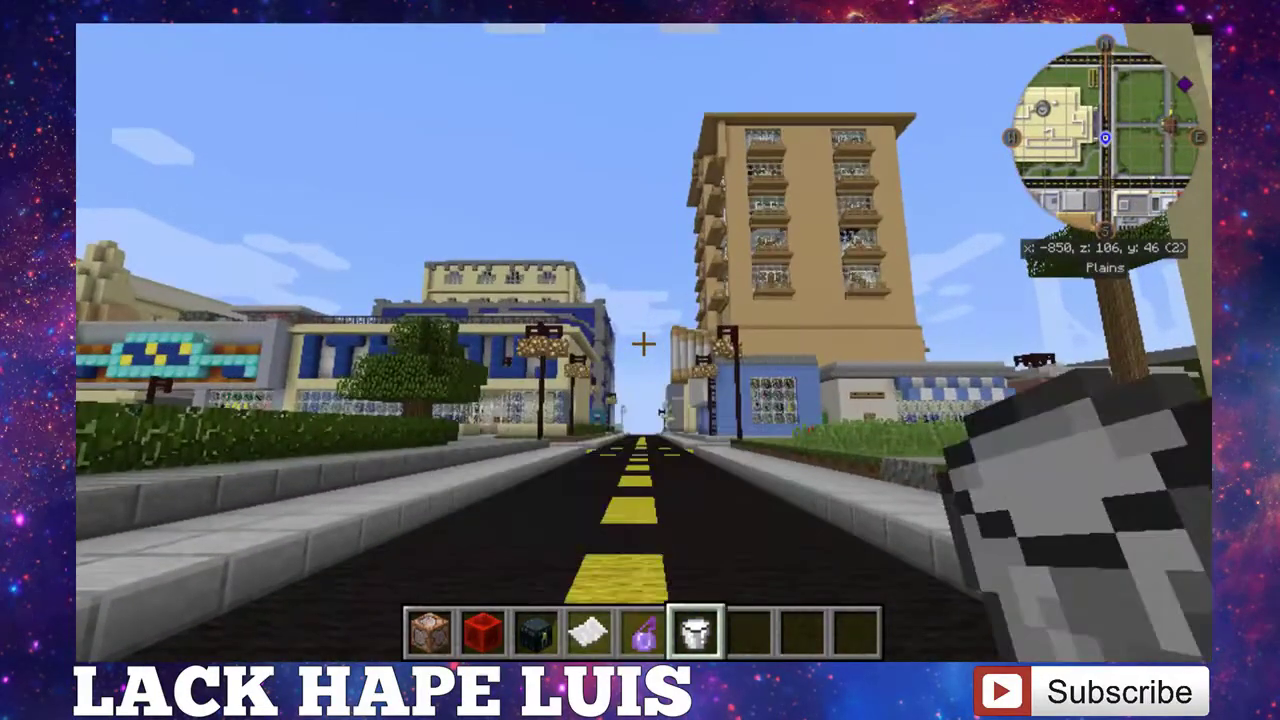
key("7")
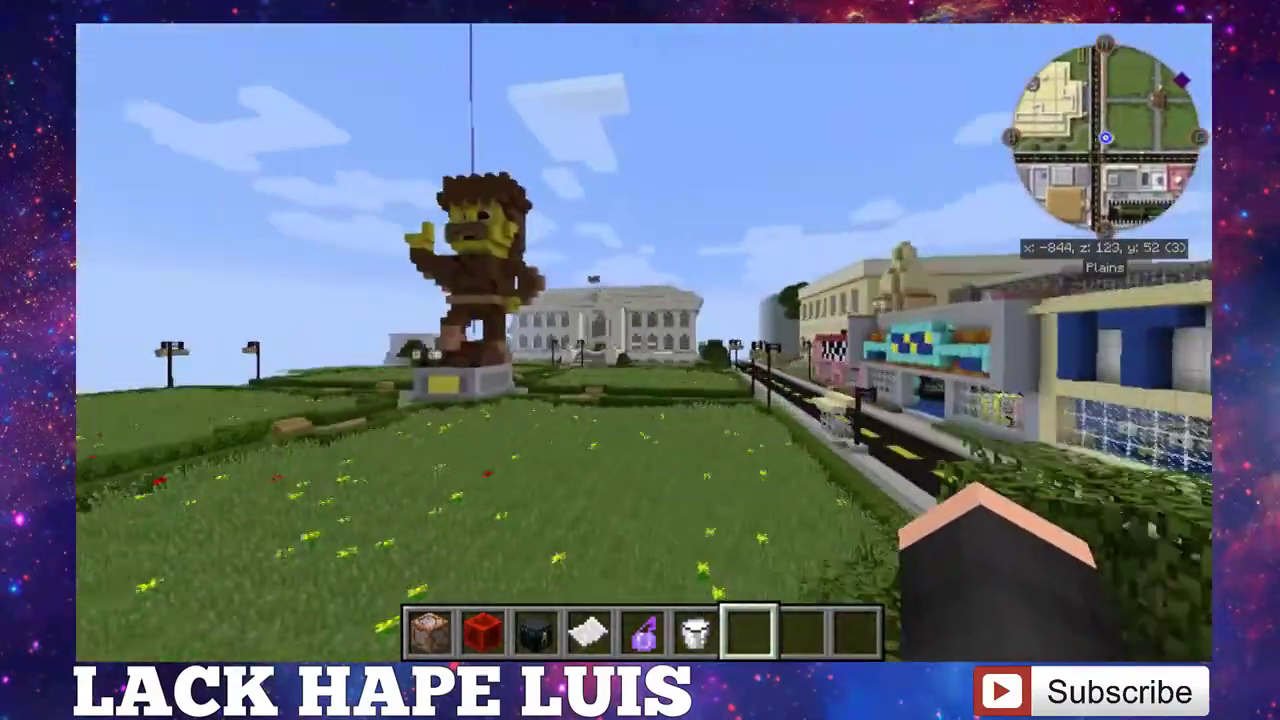
Step: Open the JourneyMap fullscreen map with J, dismiss What's New, and turn the grid off
key("j")
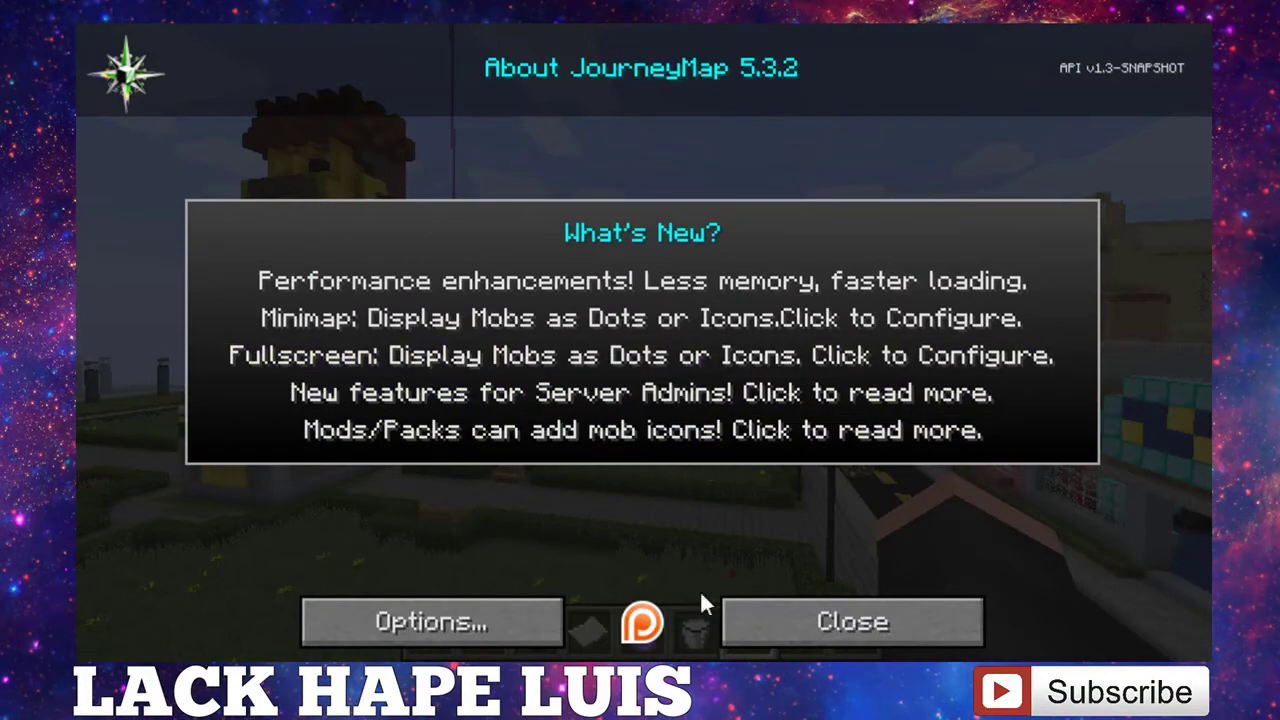
left_click(791, 612)
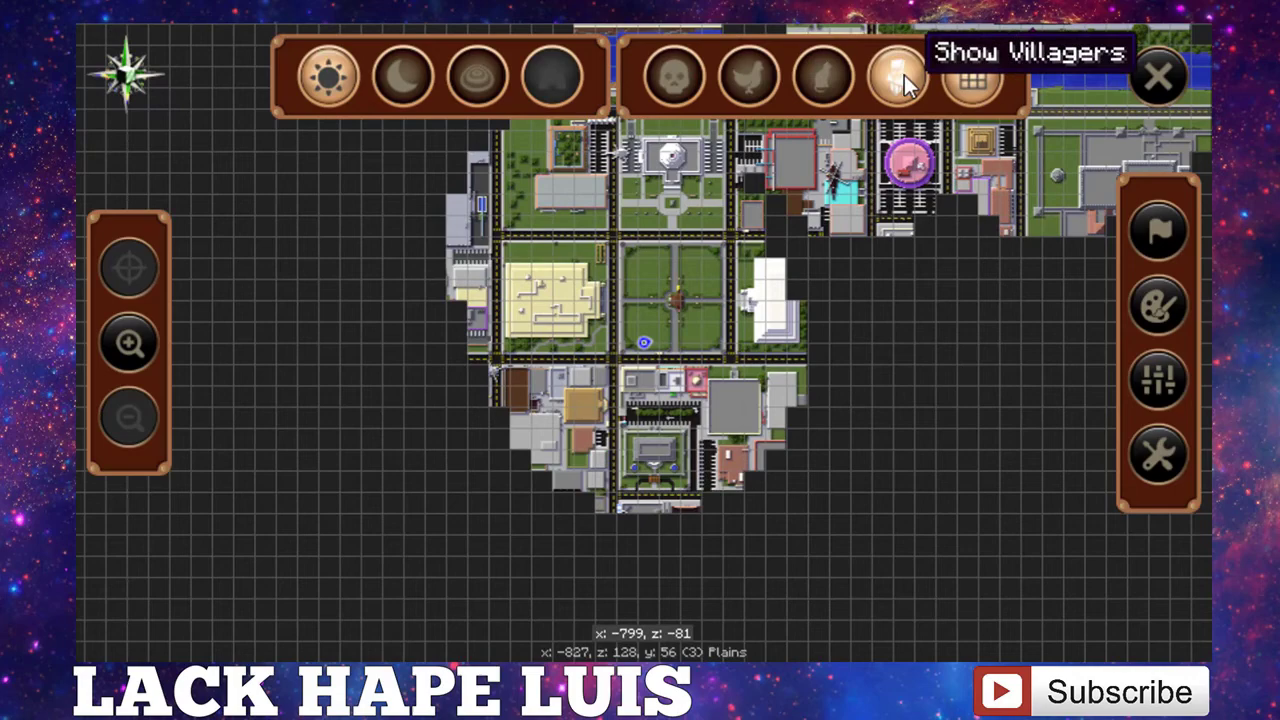
left_click(975, 82)
left_click(975, 82)
left_click(975, 82)
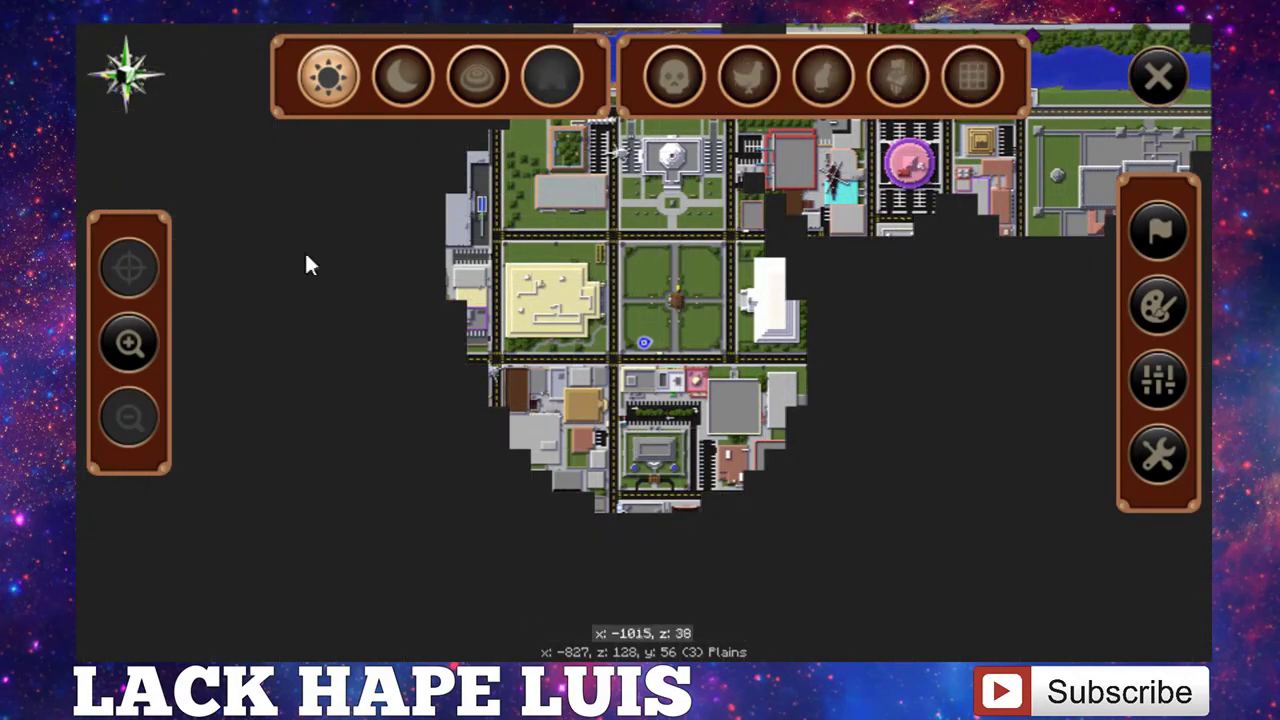
Step: Zoom the map in and back out, then toggle night view and return to day
left_click(132, 358)
left_click(124, 411)
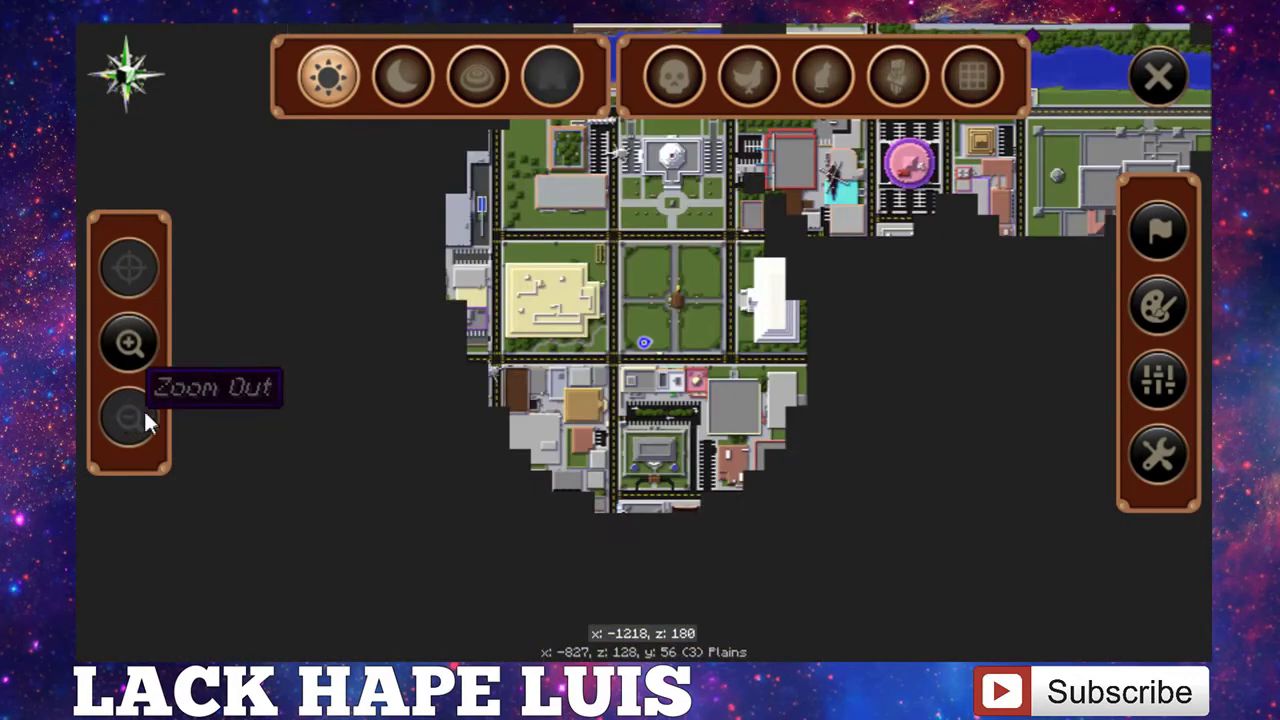
left_click(405, 85)
left_click(307, 78)
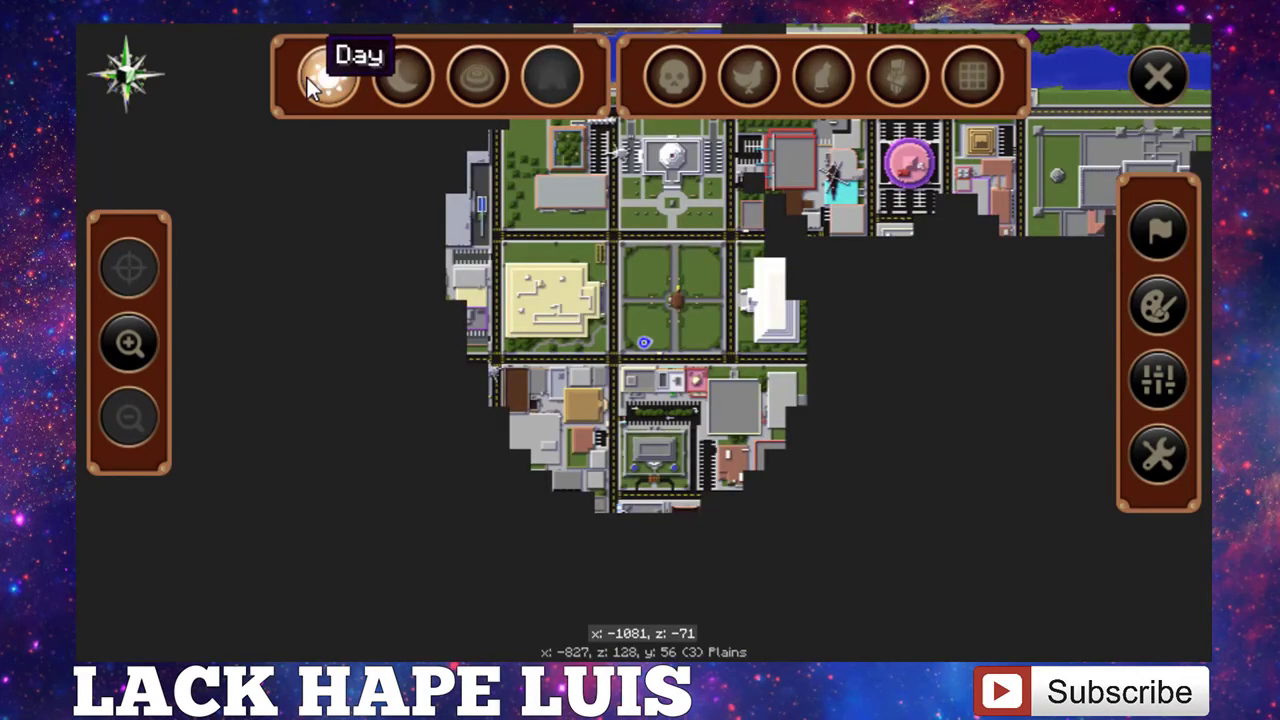
Step: Teleport to the saved waypoint at -534, -102 by the cooling towers
left_click(1165, 233)
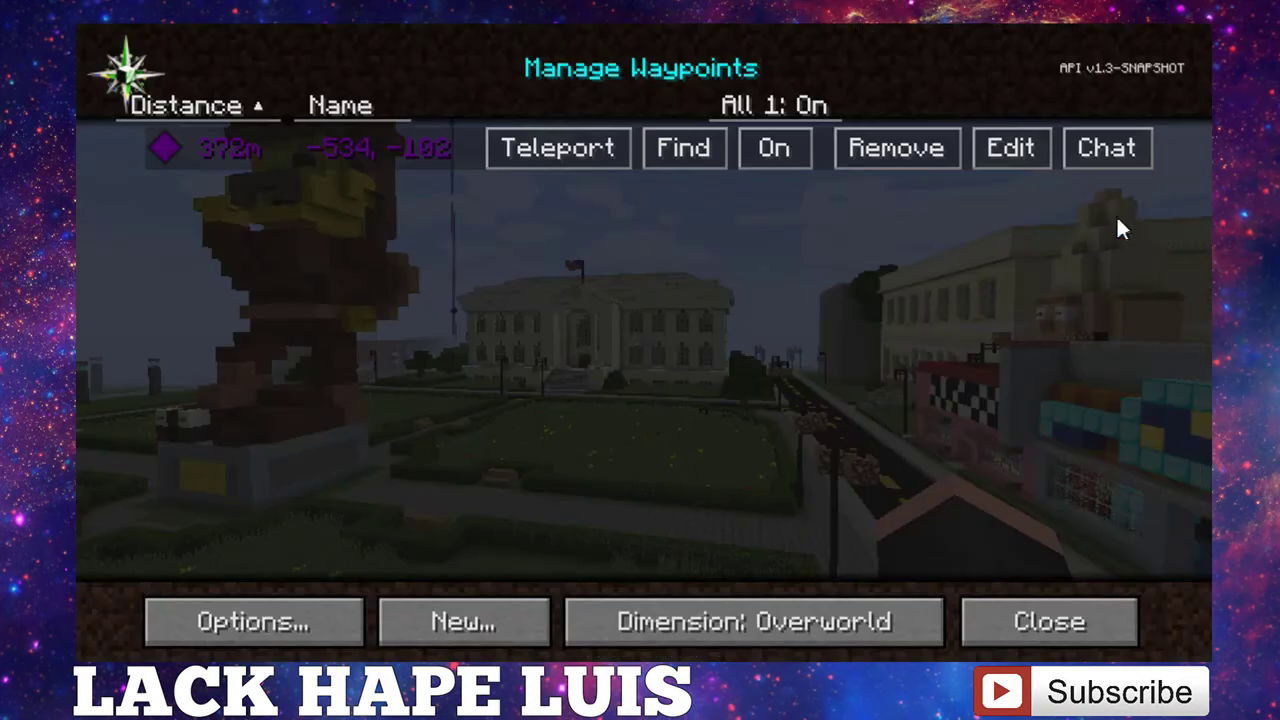
left_click(566, 150)
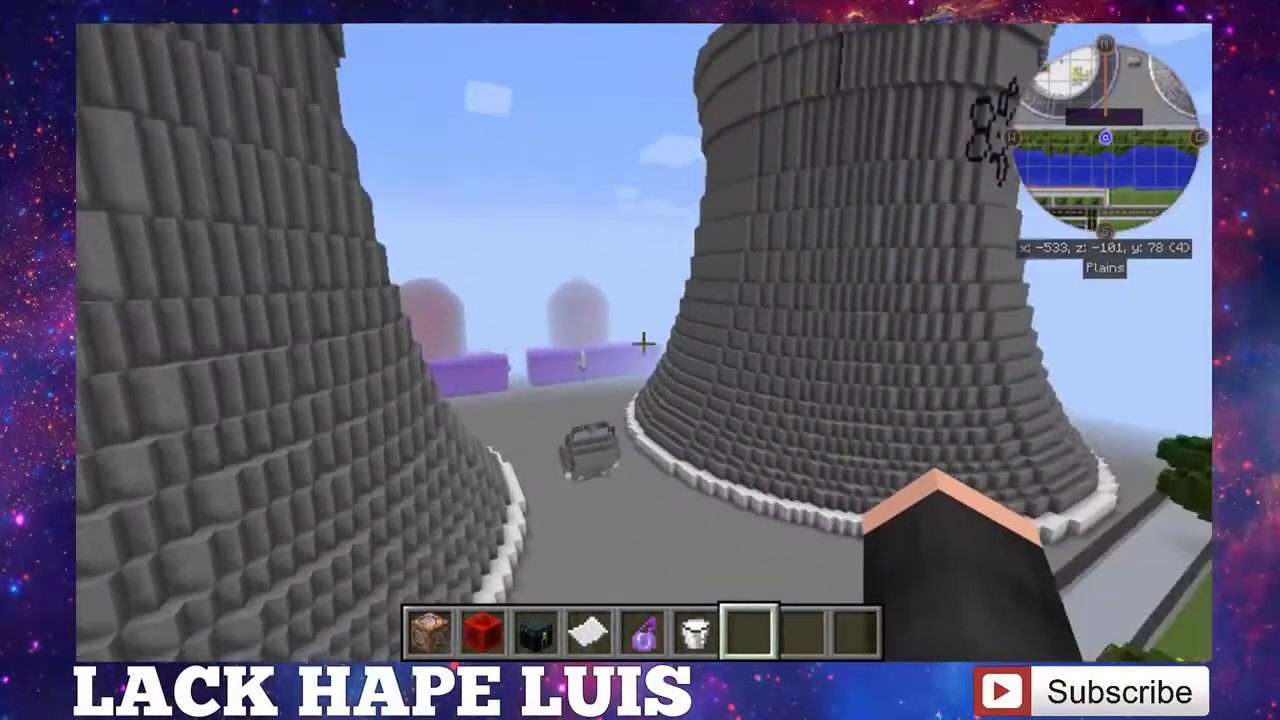
Step: Reopen the fullscreen map, toggle between flat grey and brown themes, and pan toward the town
key("j")
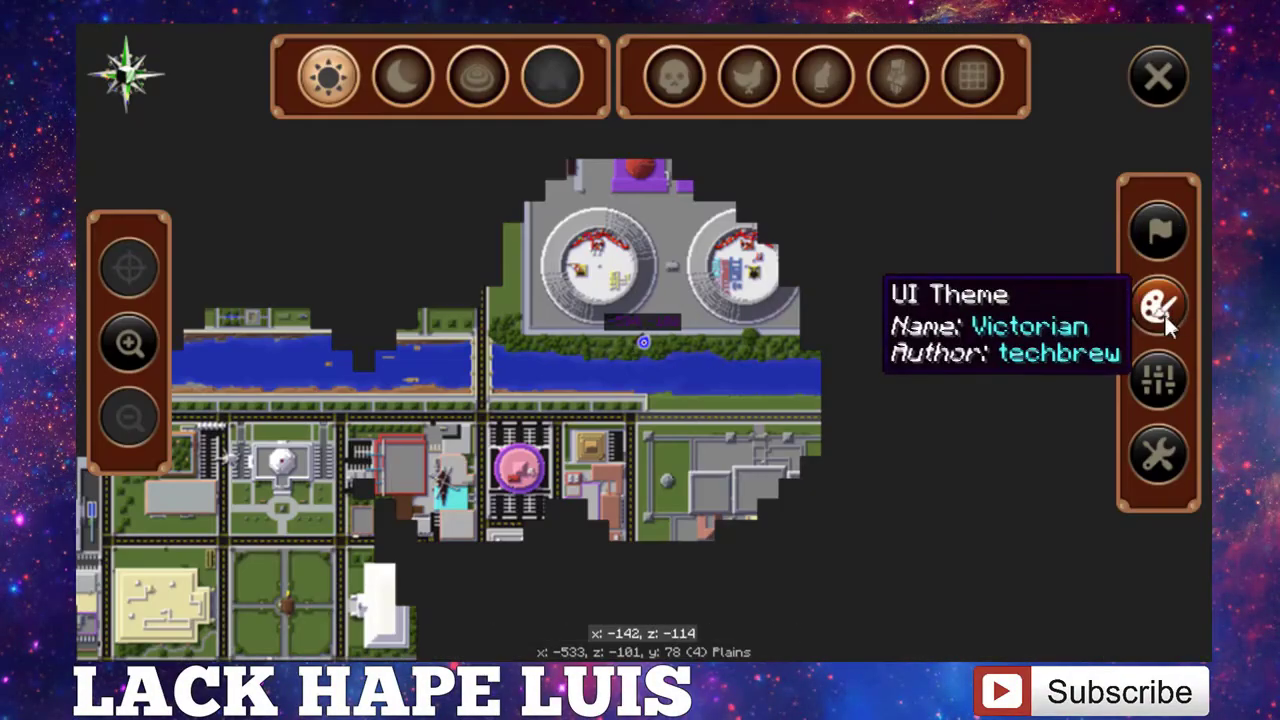
left_click(1166, 305)
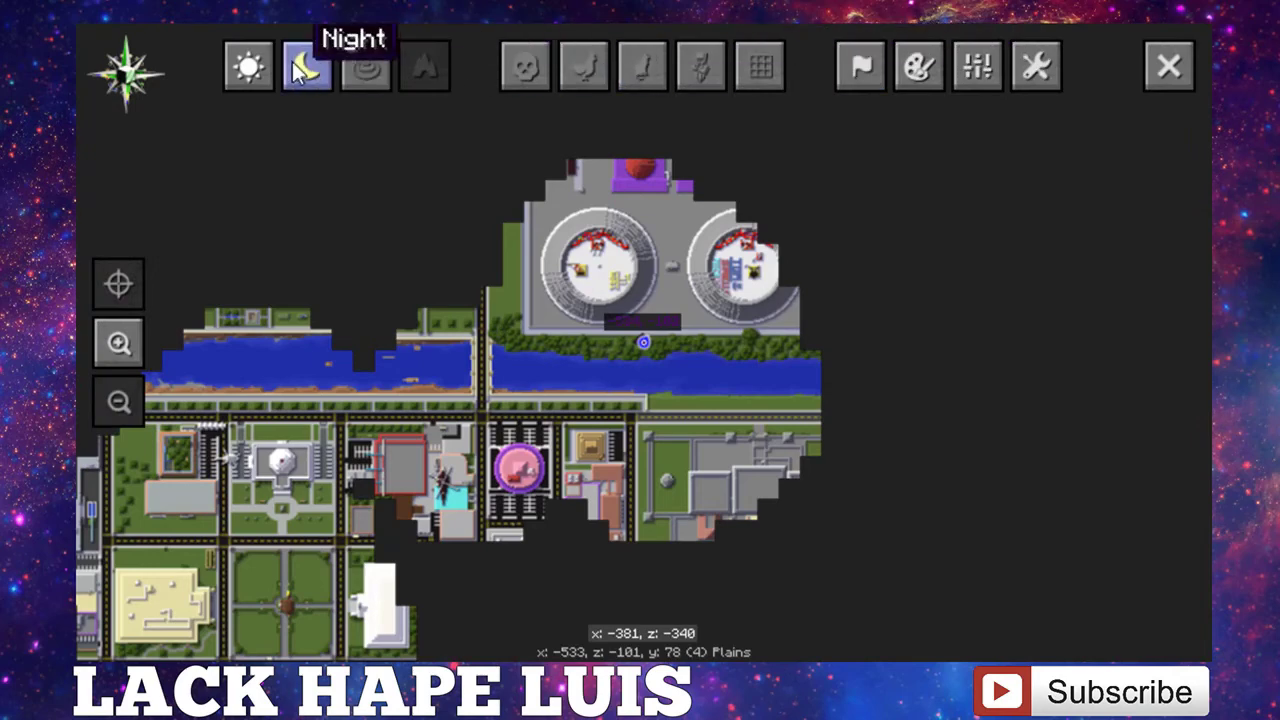
left_click(928, 62)
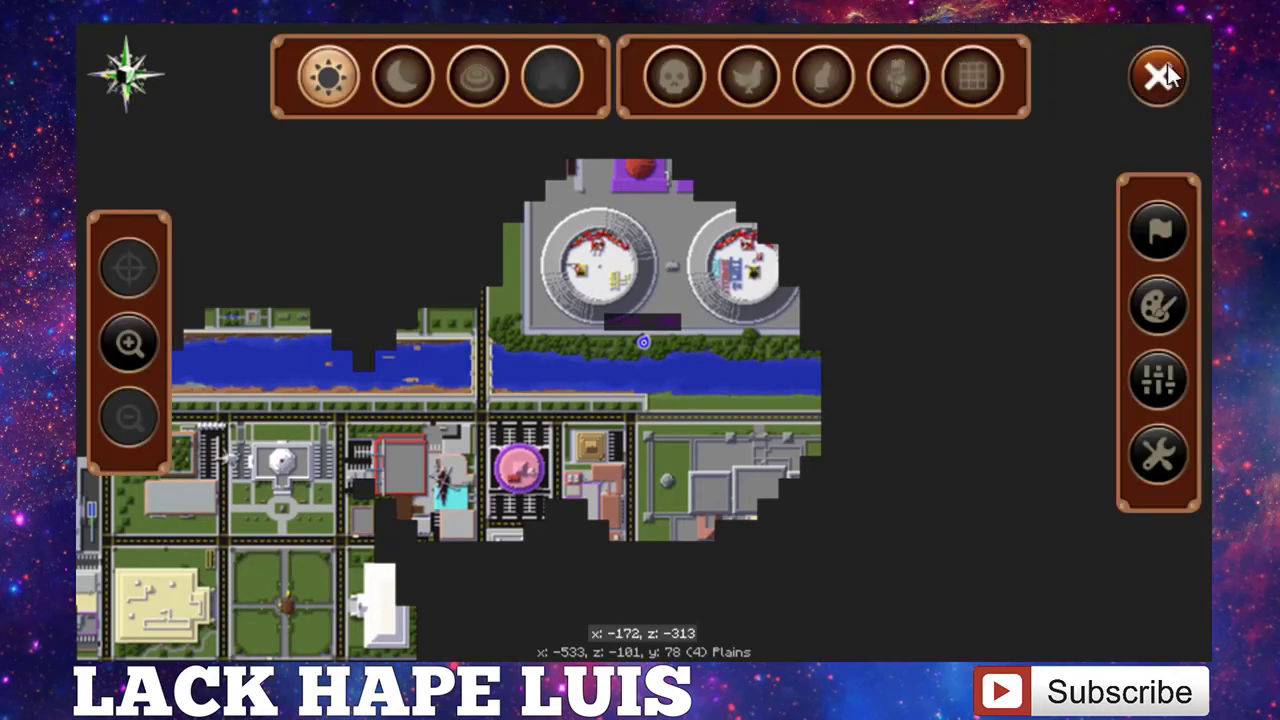
left_click(1170, 302)
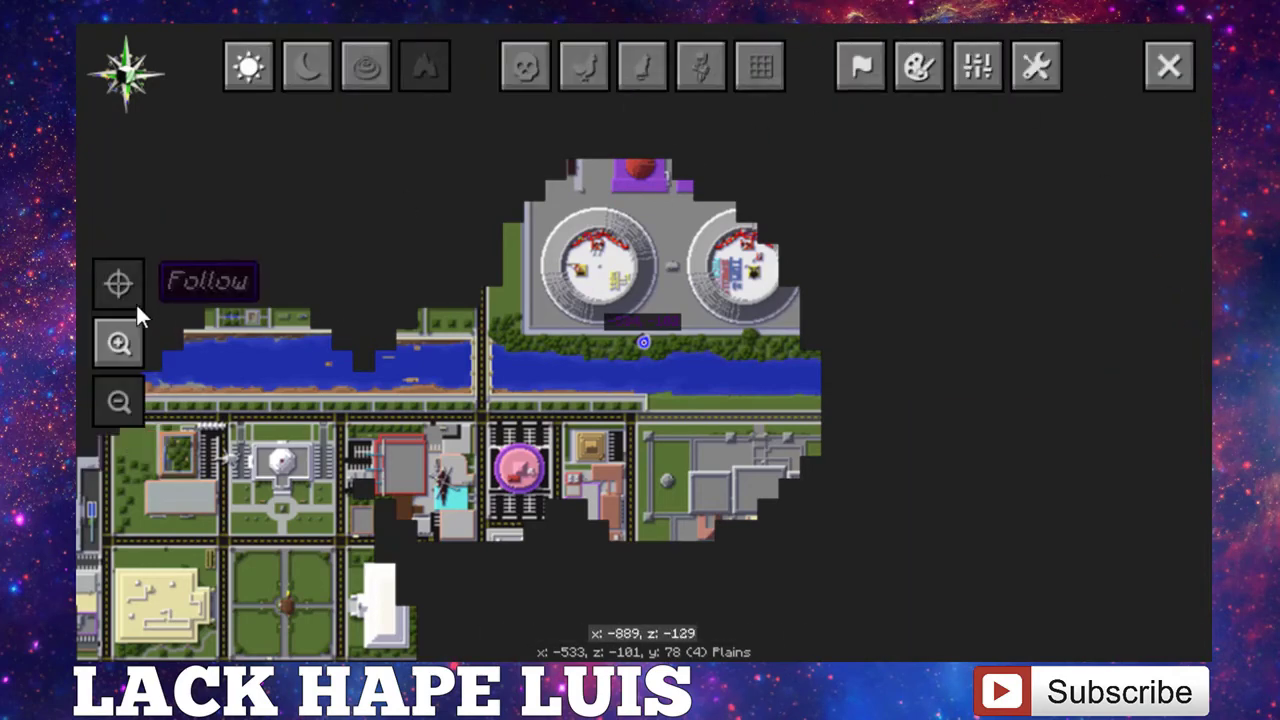
left_click_drag(411, 424, 578, 322)
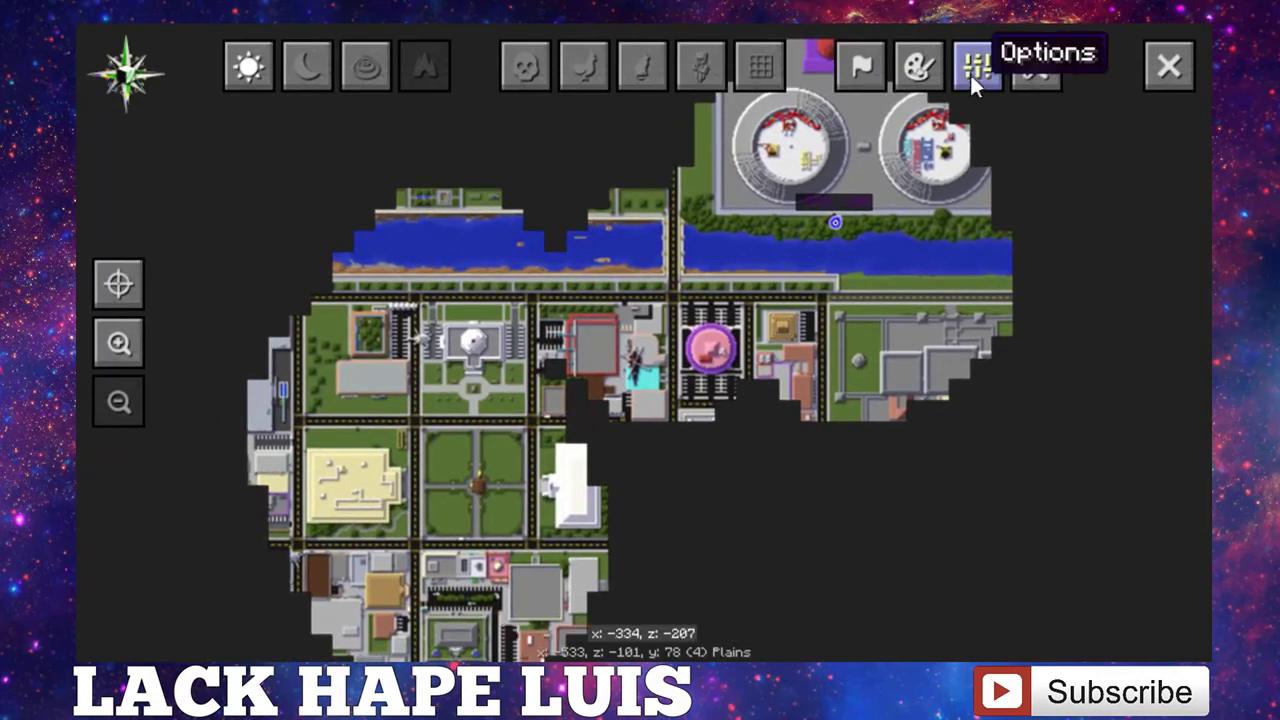
left_click(916, 64)
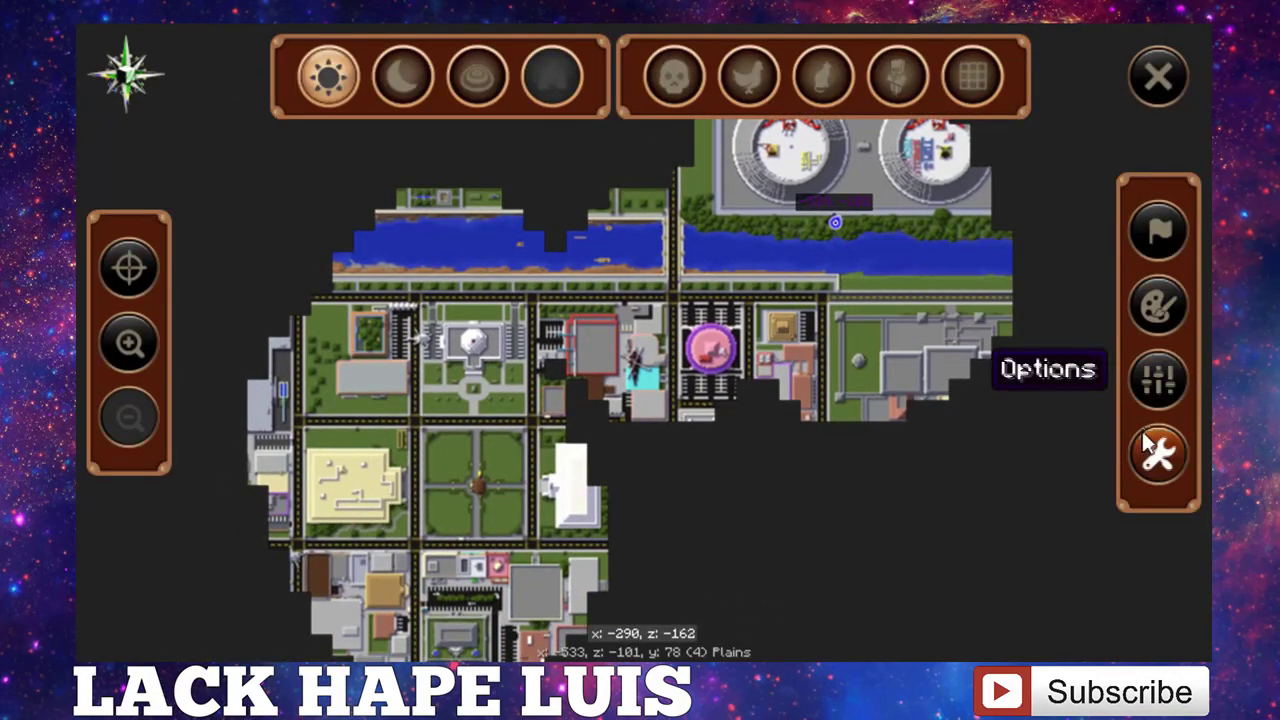
Step: Return to the game and select the purple splash potion in the hotbar
key("Escape")
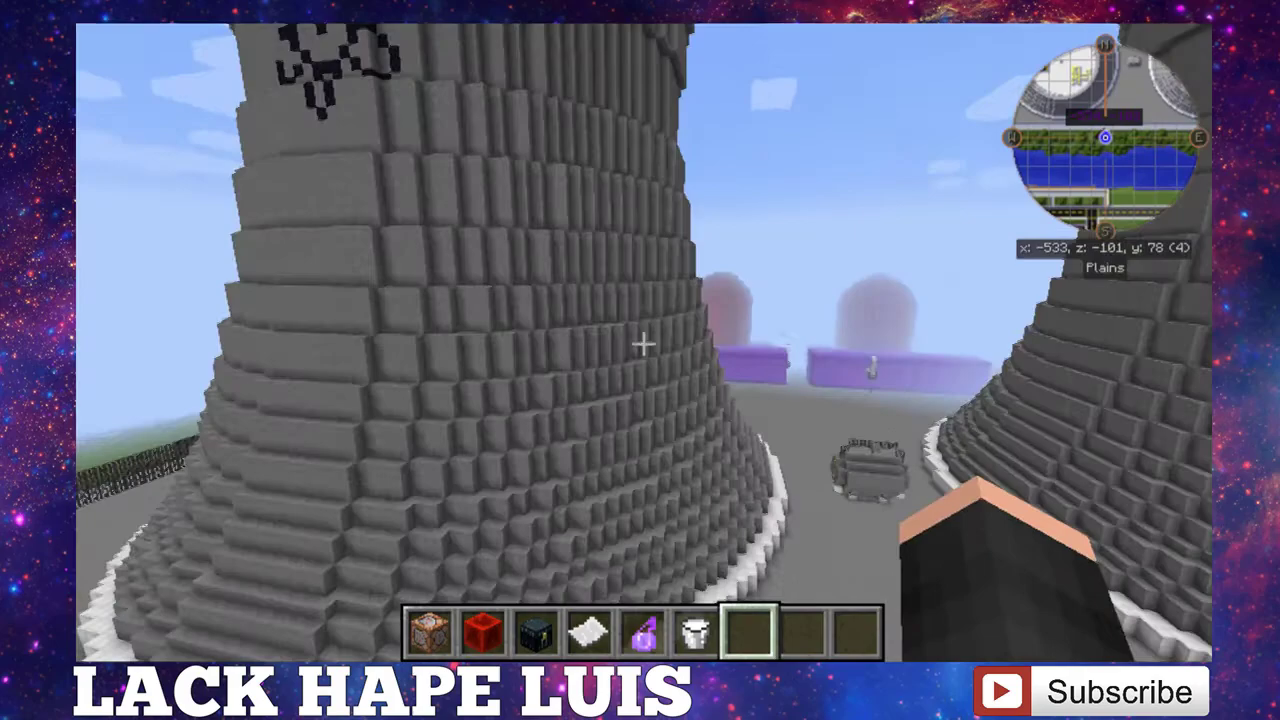
key("e")
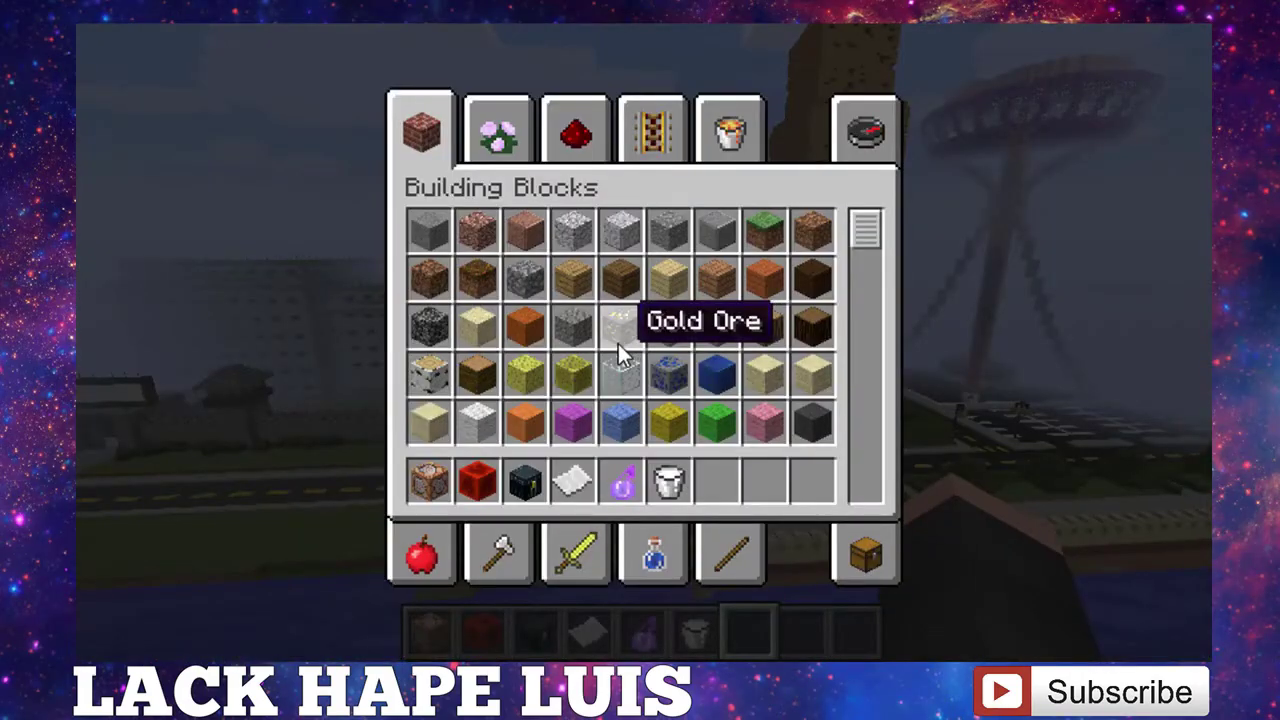
key("e")
scroll(640, 345, "up", 1)
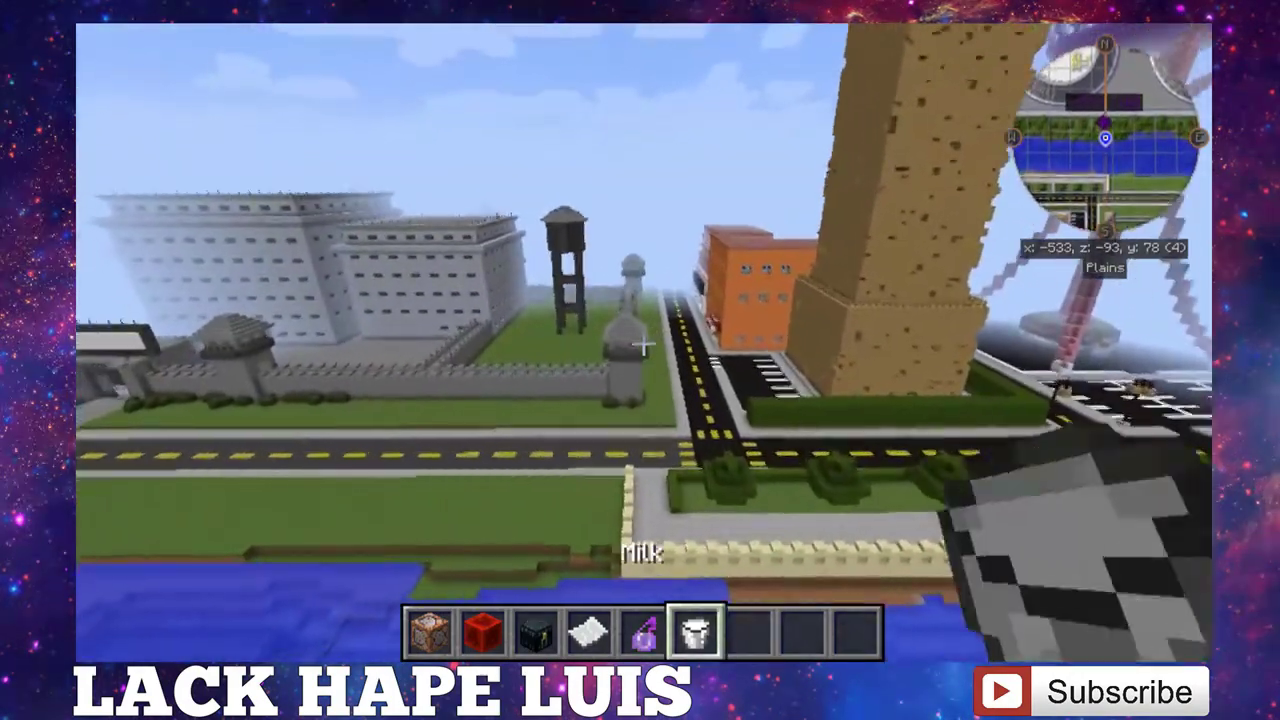
scroll(640, 345, "up", 1)
Step: Fly down to the road beside the prison and throw the Ned's Insanity splash potion
key("w")
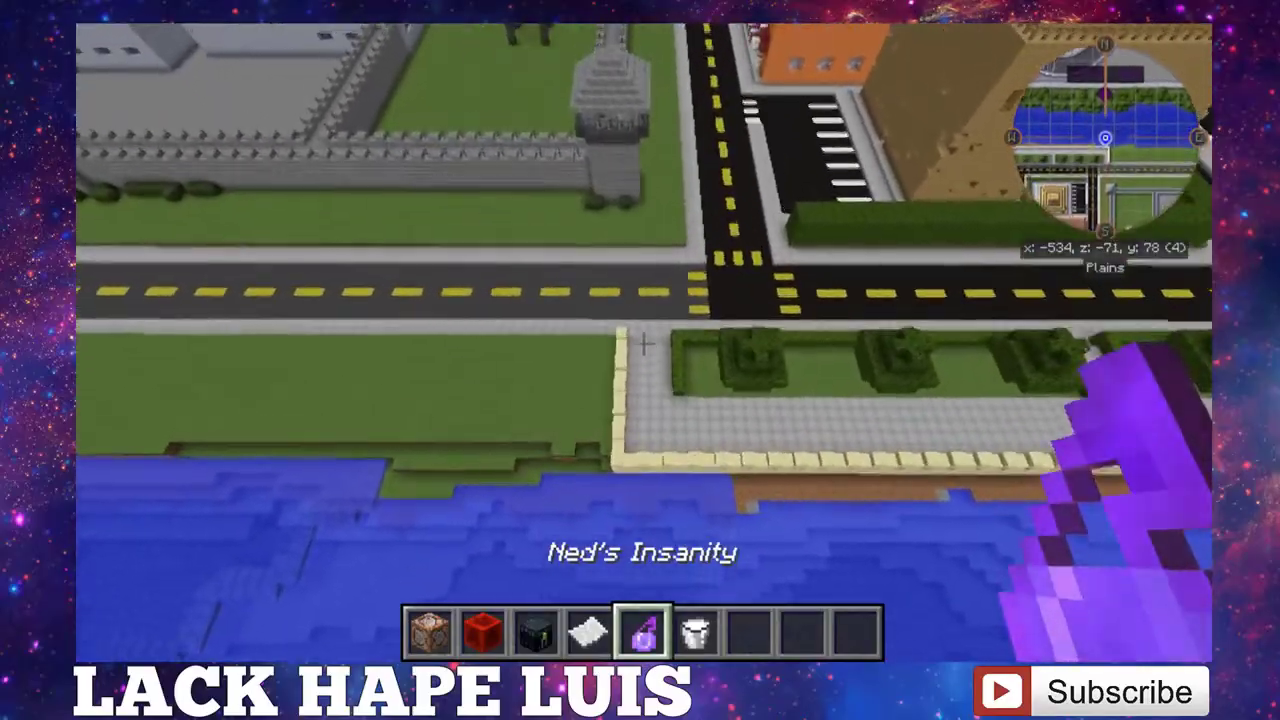
key("space")
key("space")
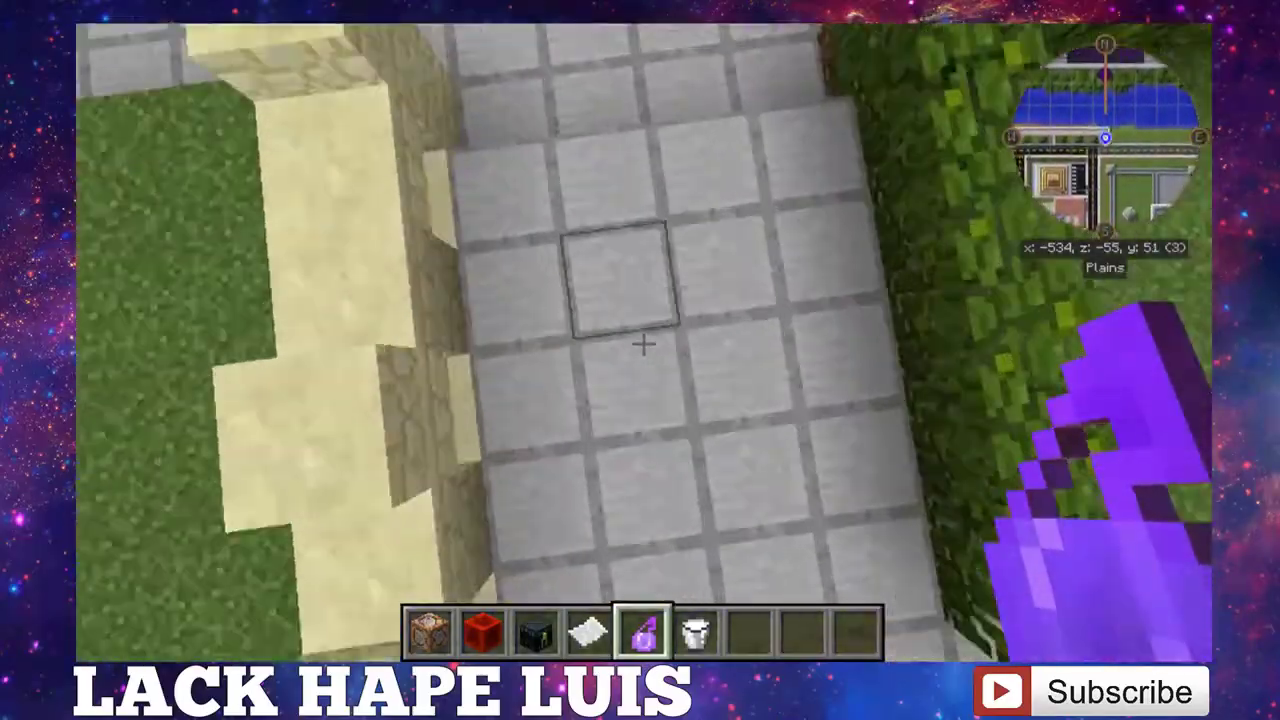
key("w")
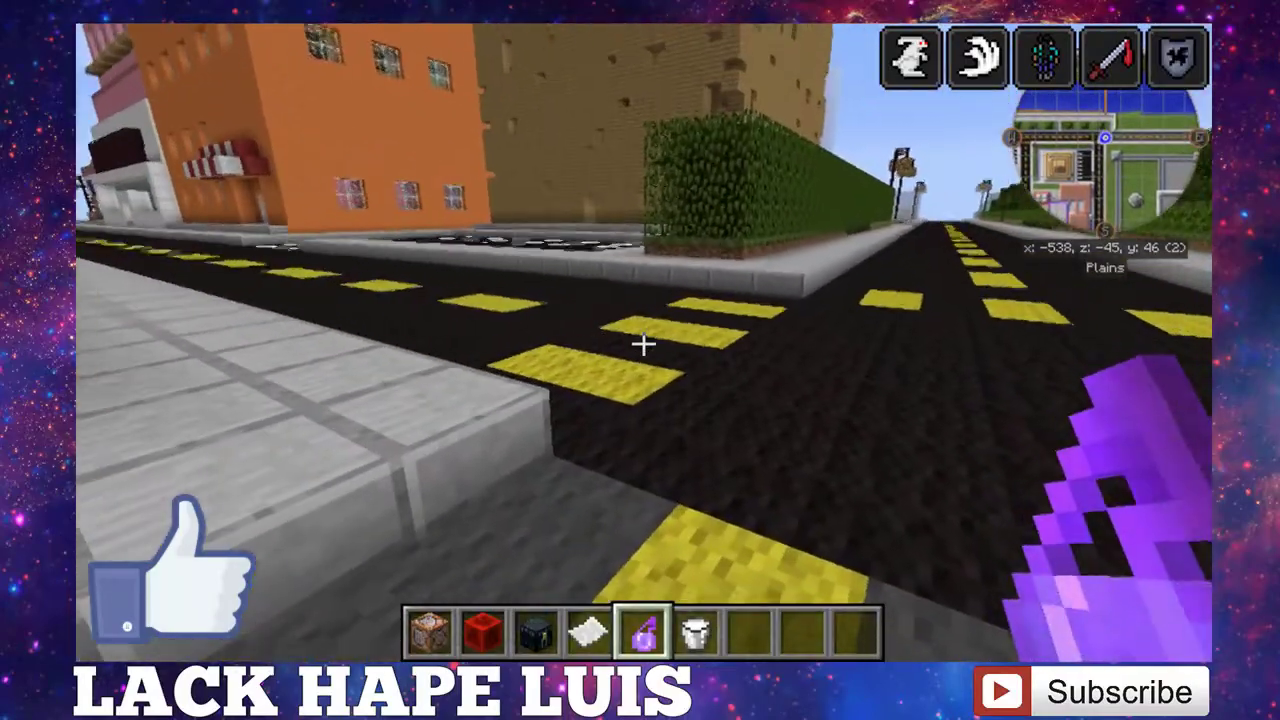
right_click(643, 344)
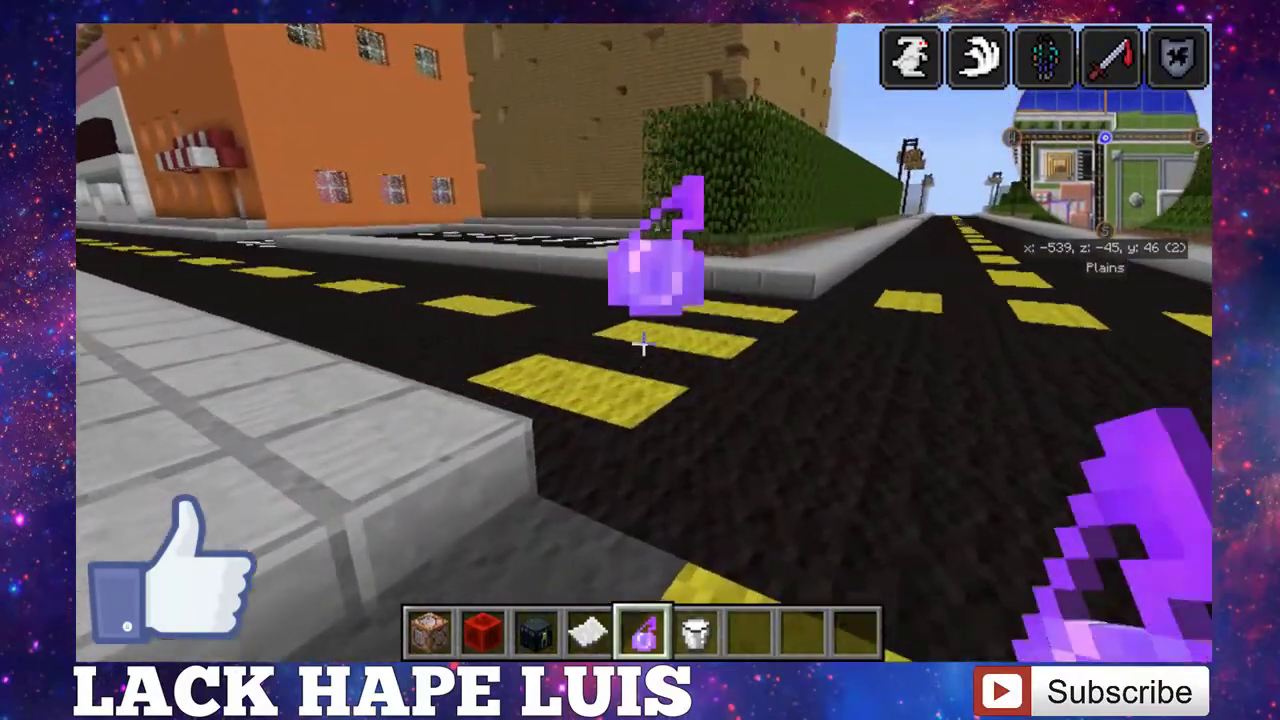